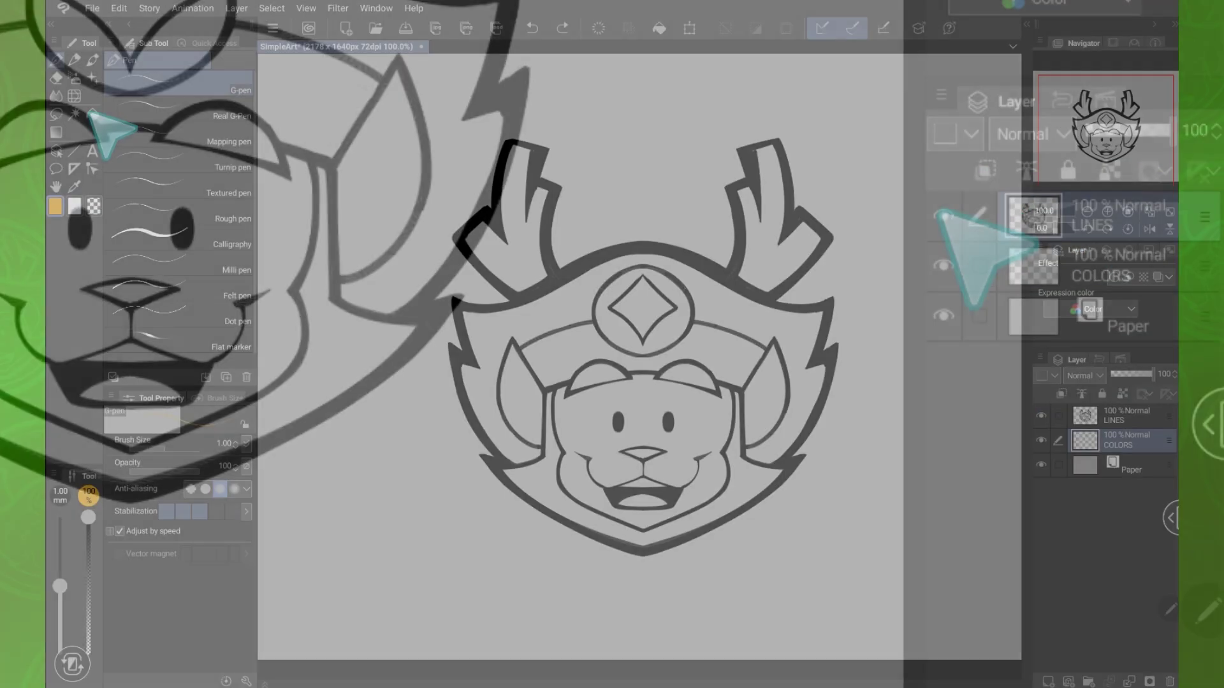
Try filling the artwork orange on the COLORS layer using the Fill tool that refers only to the editing layer
click(92, 114)
click(141, 107)
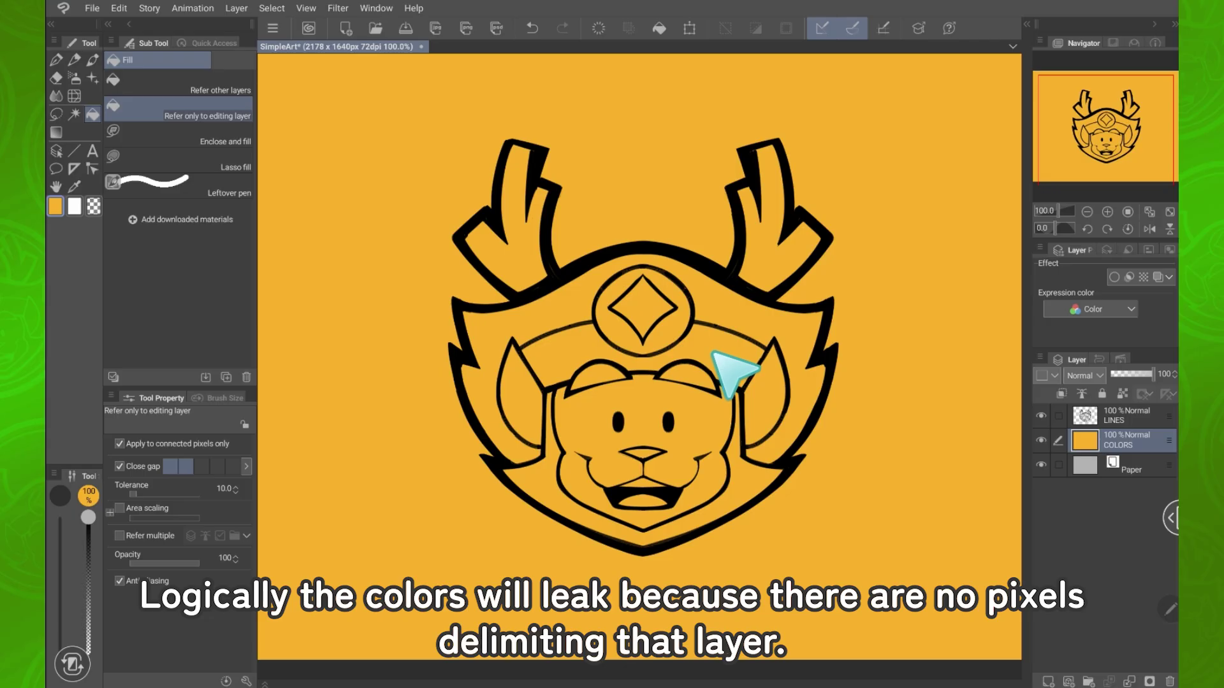
click(1041, 415)
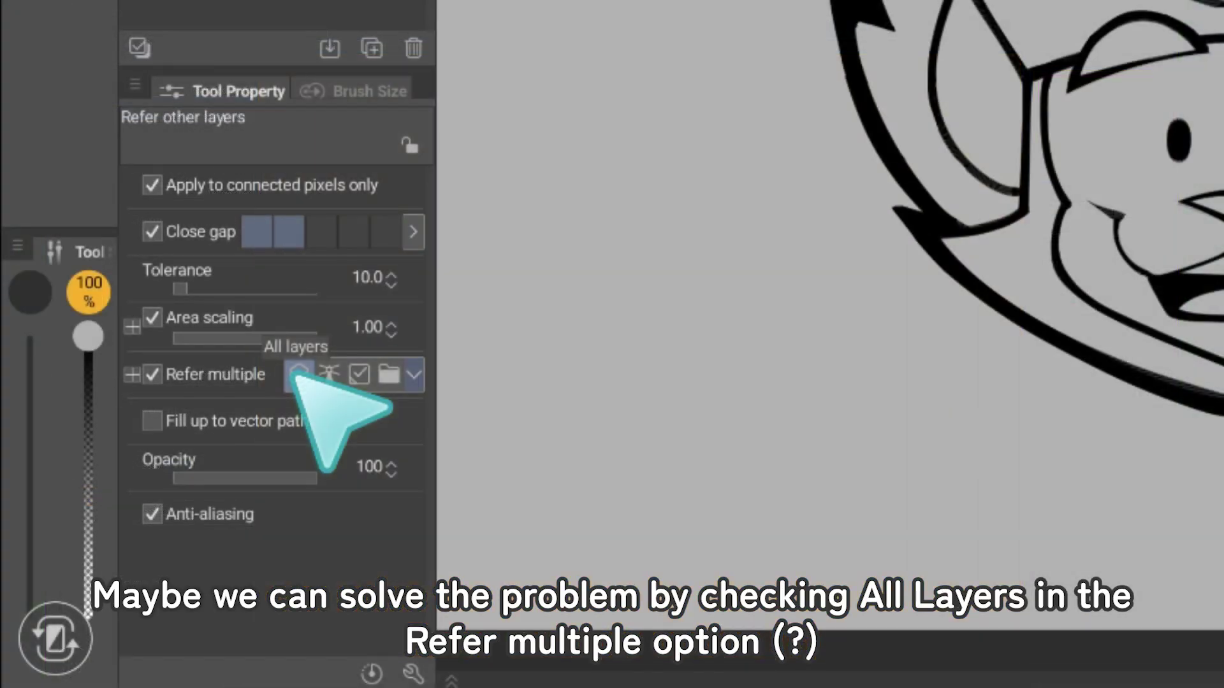
Try filling the head orange with the Fill tool referring to all layers, check it without LINES, and clear the COLORS layer
click(298, 374)
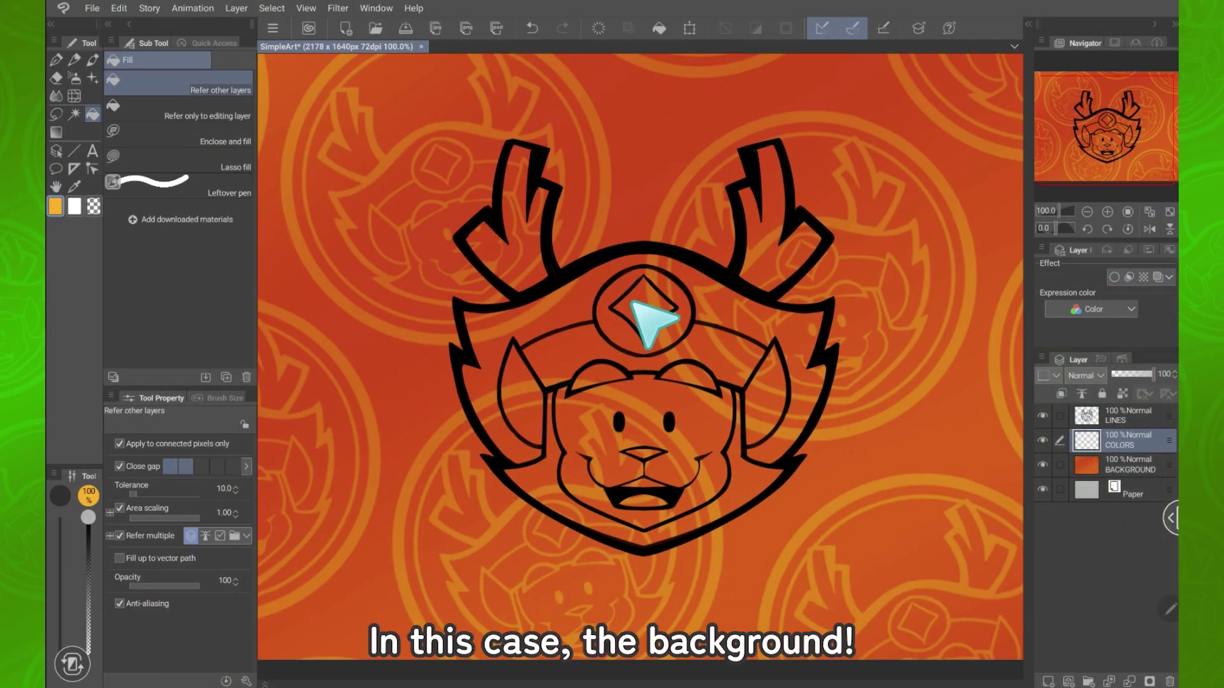
click(626, 328)
mouse_move(622, 339)
mouse_down()
mouse_move(668, 322)
mouse_move(665, 344)
mouse_move(593, 395)
mouse_move(543, 393)
mouse_move(602, 469)
mouse_move(649, 488)
mouse_move(621, 516)
mouse_move(633, 437)
mouse_move(768, 346)
mouse_move(695, 391)
mouse_move(679, 319)
mouse_move(545, 327)
mouse_move(528, 279)
mouse_move(724, 316)
mouse_move(774, 243)
mouse_move(747, 236)
mouse_move(769, 267)
mouse_move(781, 262)
mouse_move(596, 413)
mouse_move(531, 387)
mouse_up()
click(1043, 416)
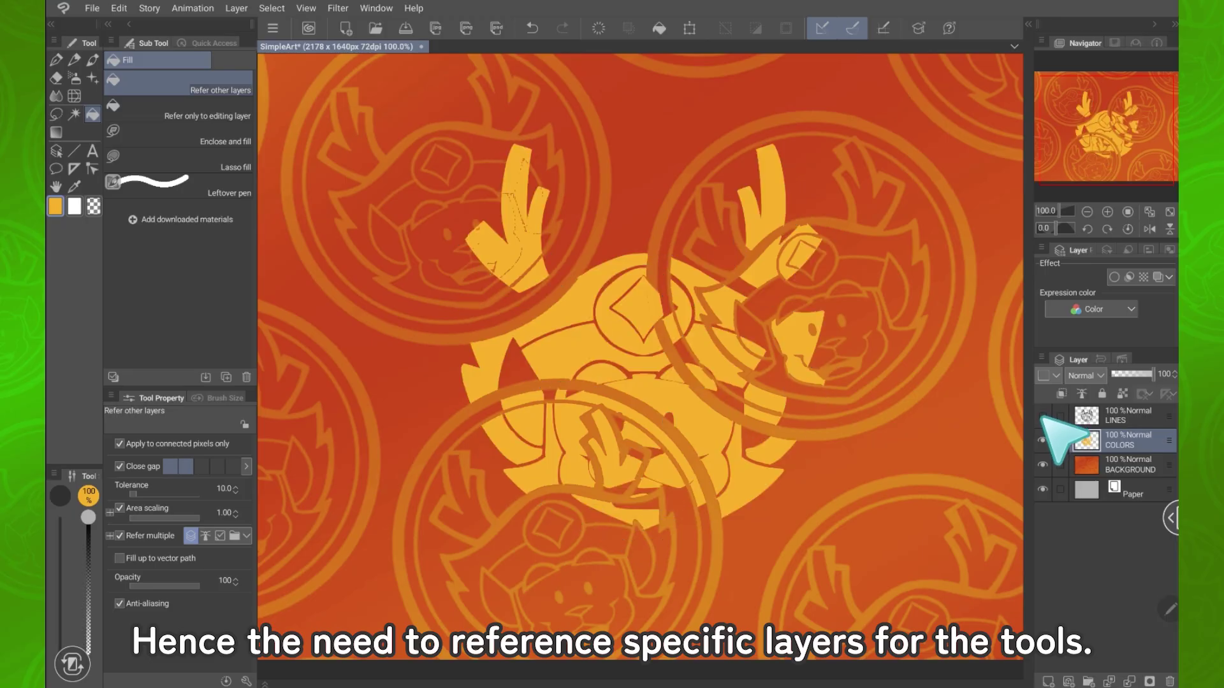
click(1042, 415)
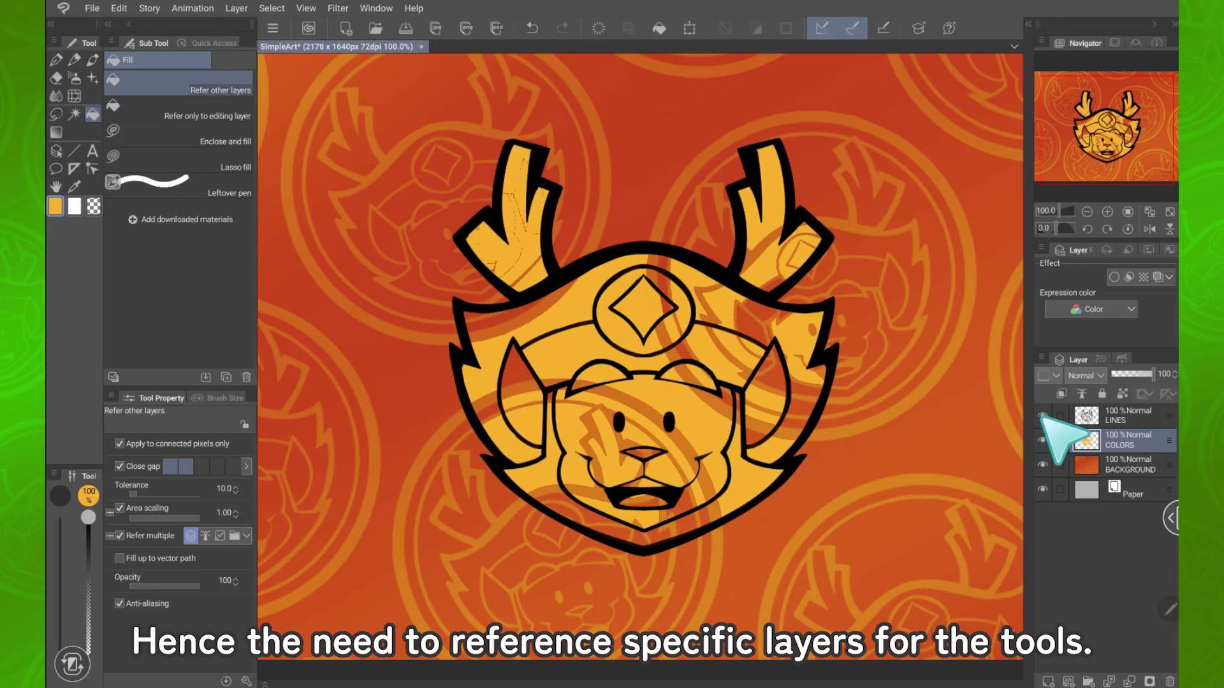
click(598, 29)
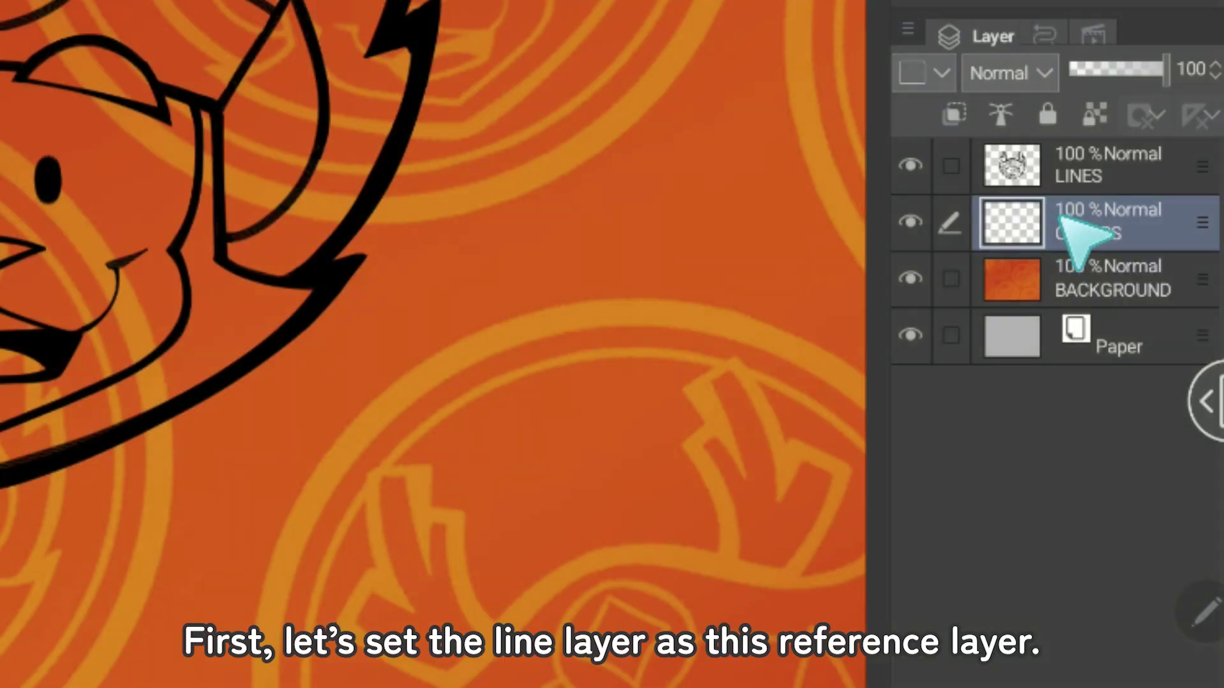
Set the LINES layer as the reference layer and make the Fill tool refer only to the reference layer
click(1077, 175)
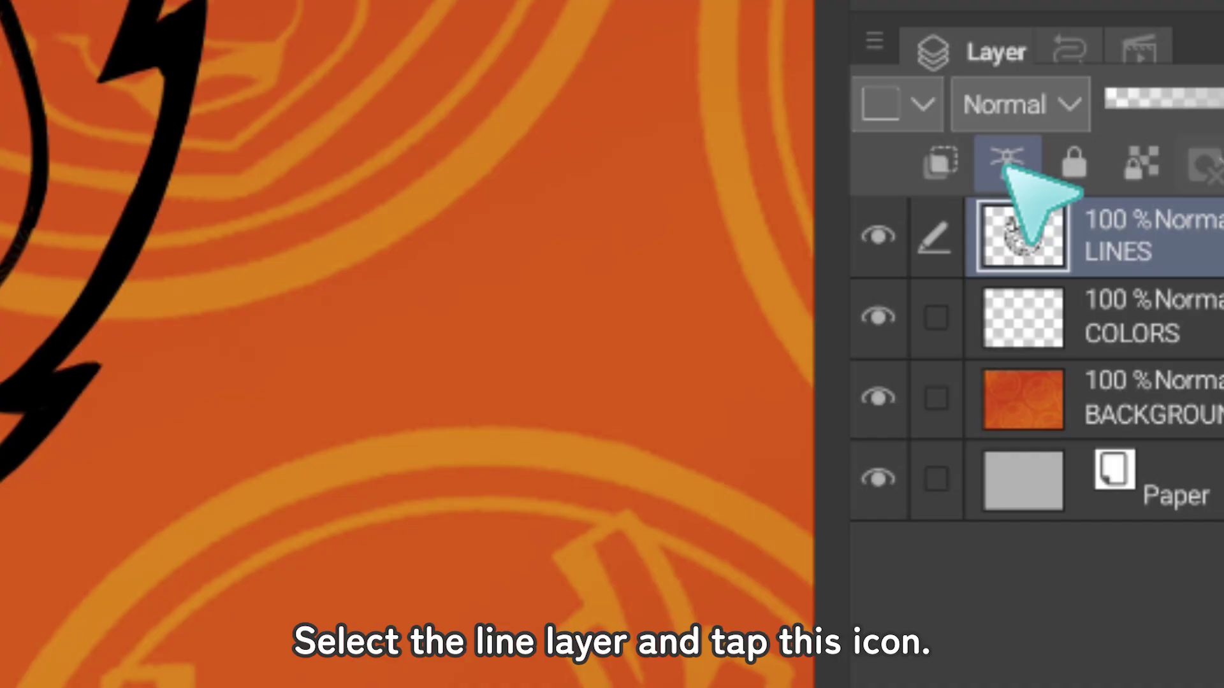
click(1001, 114)
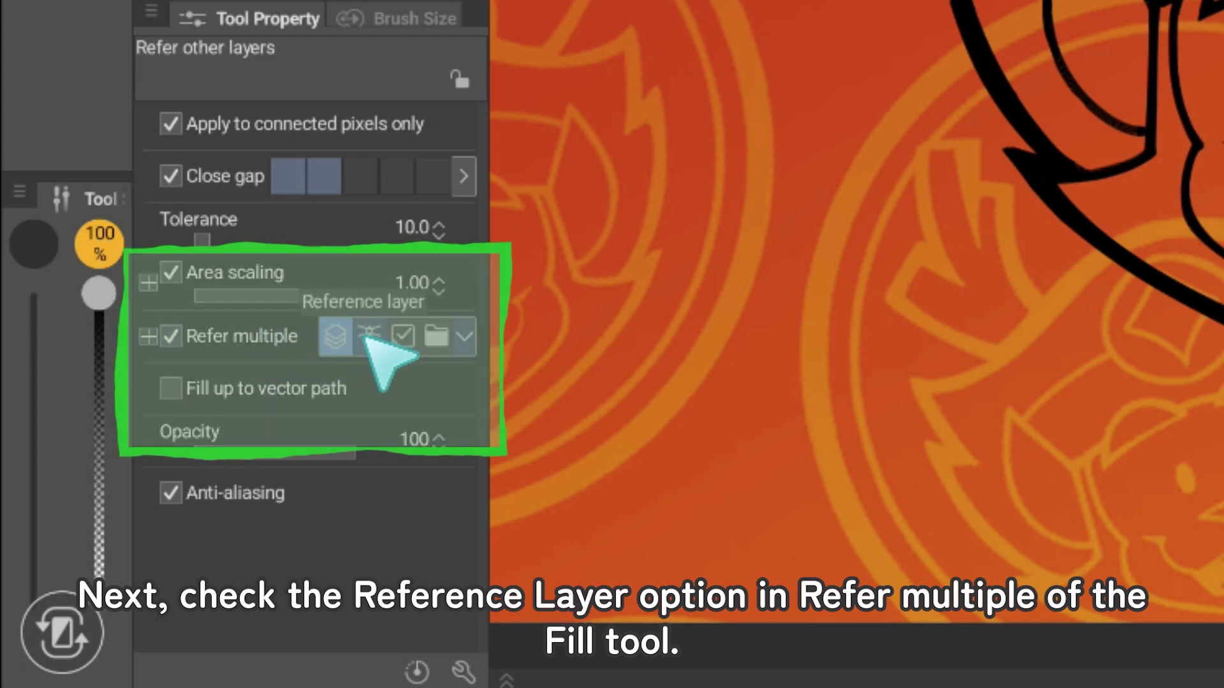
click(369, 336)
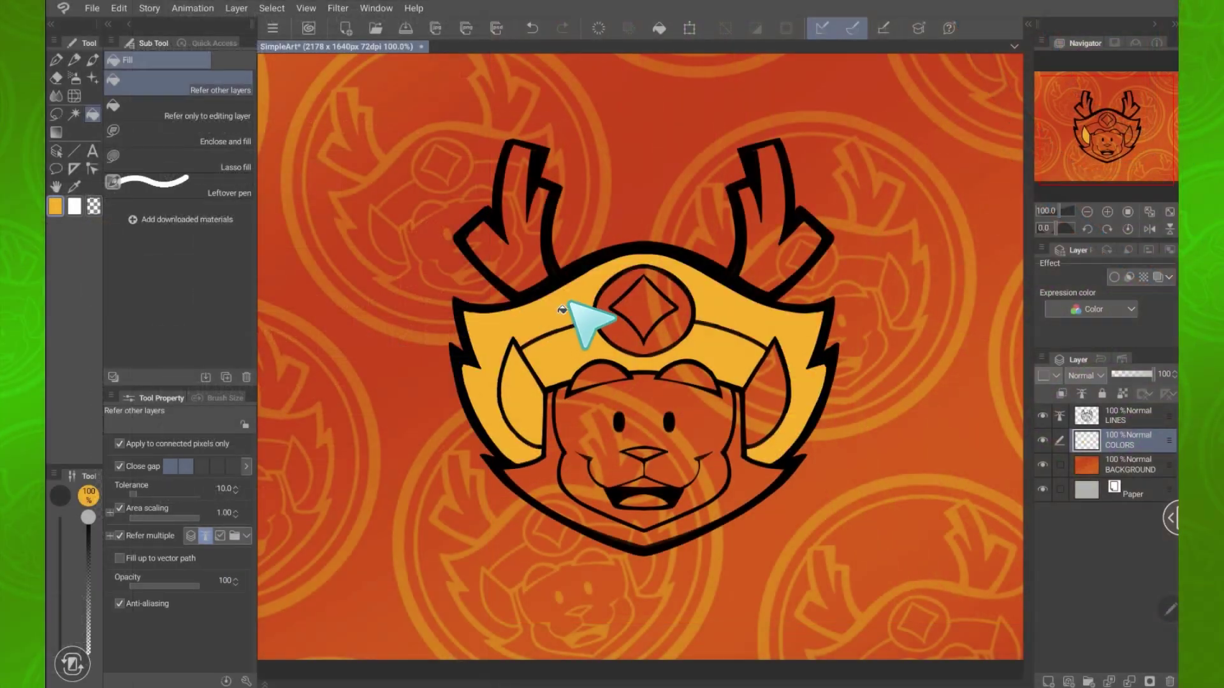
Fill the hat, emblem, face, mouth, lower mane and both antlers with orange on the COLORS layer
click(587, 312)
click(634, 411)
click(692, 381)
click(644, 454)
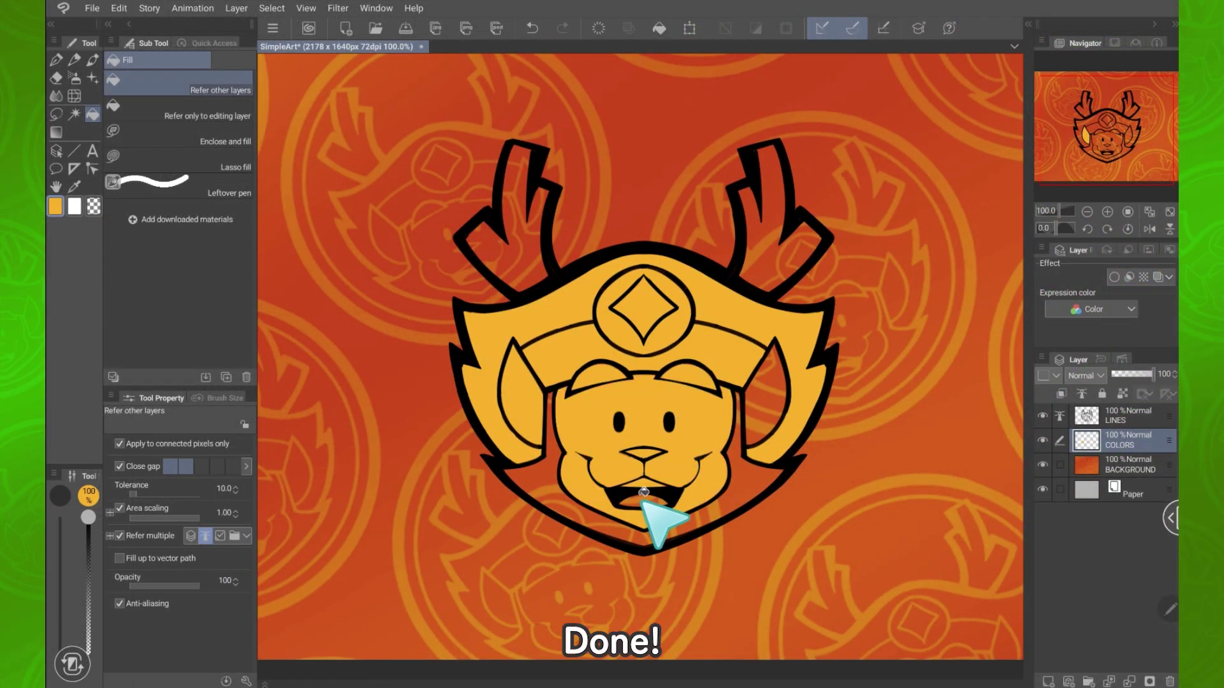
click(559, 503)
click(759, 268)
click(529, 271)
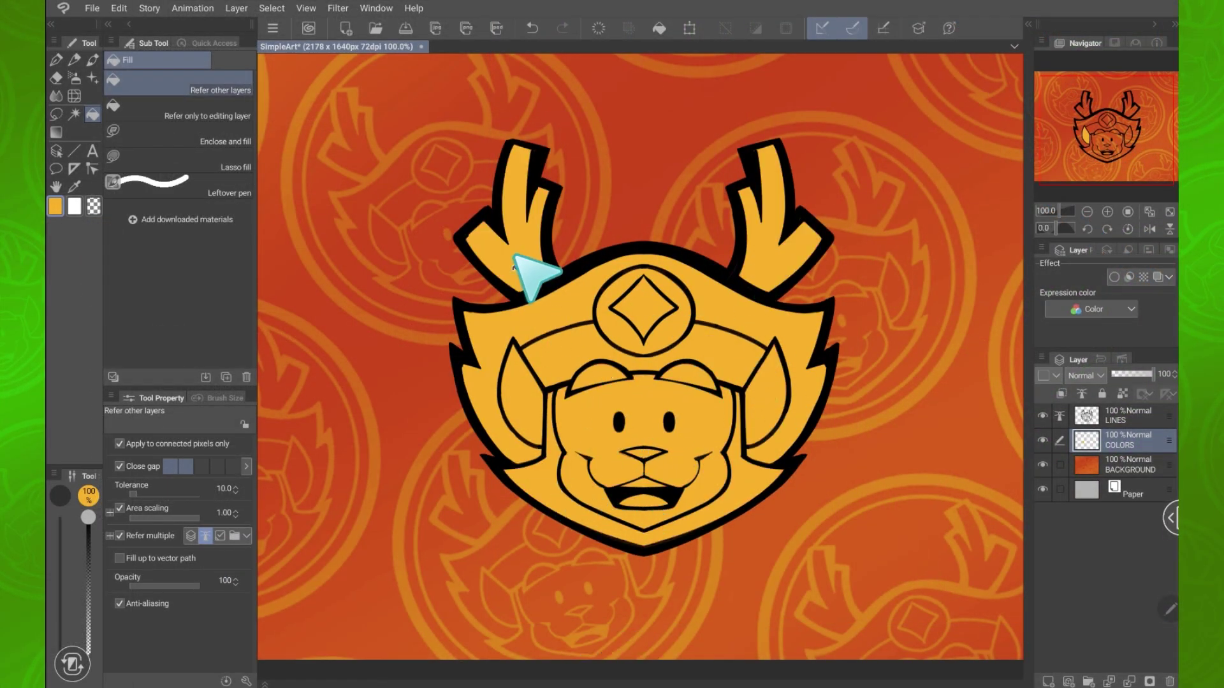
Toggle the visibility of the BACKGROUND, COLORS and LINES layers to inspect the fill against the line art
click(1041, 464)
click(1041, 465)
click(1042, 440)
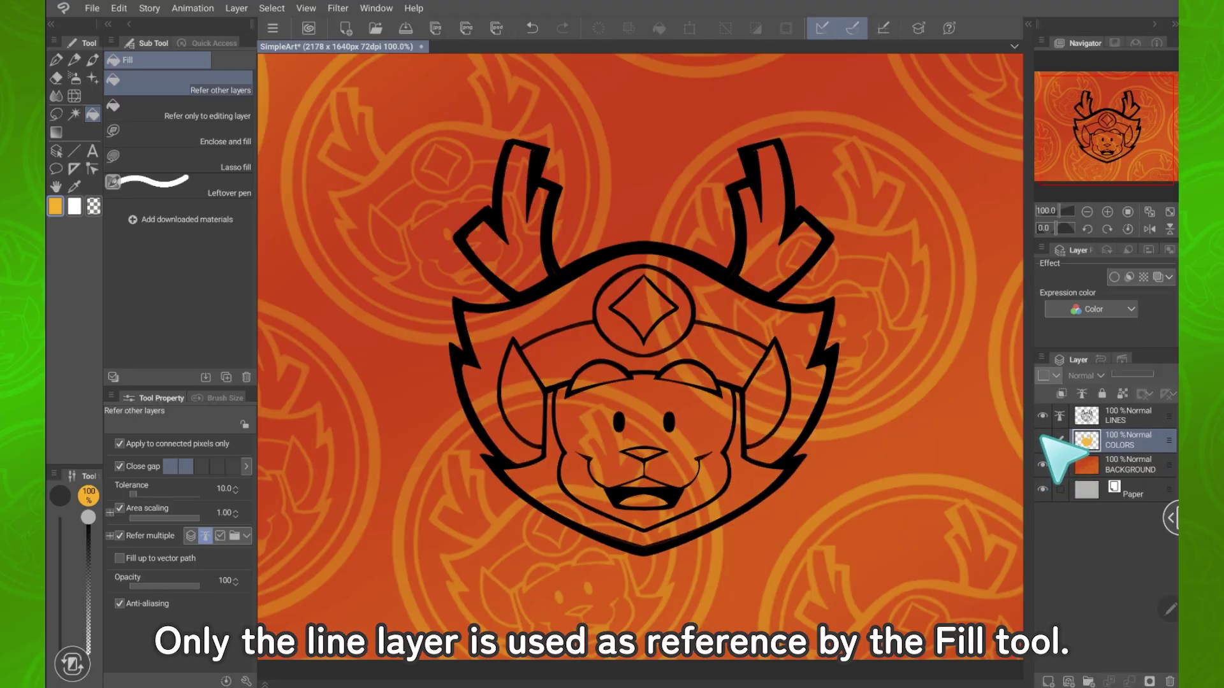
click(1043, 440)
click(1042, 416)
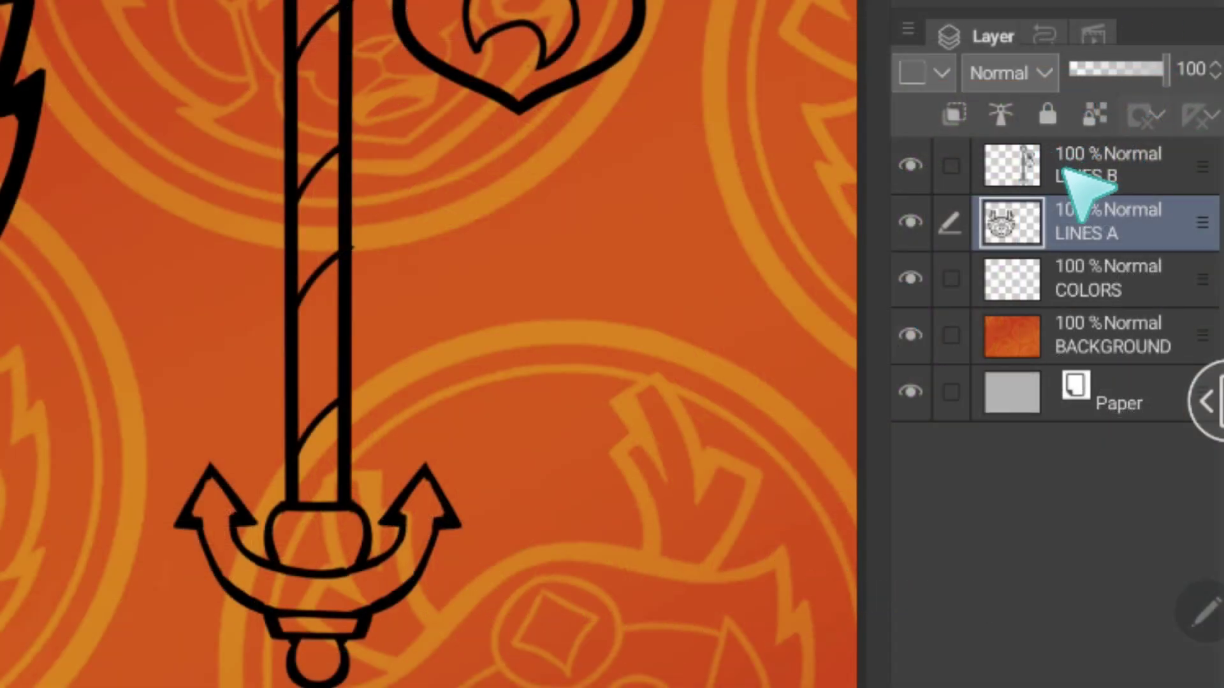
Set LINES A and LINES B together as reference layers and make COLORS the active layer
click(950, 167)
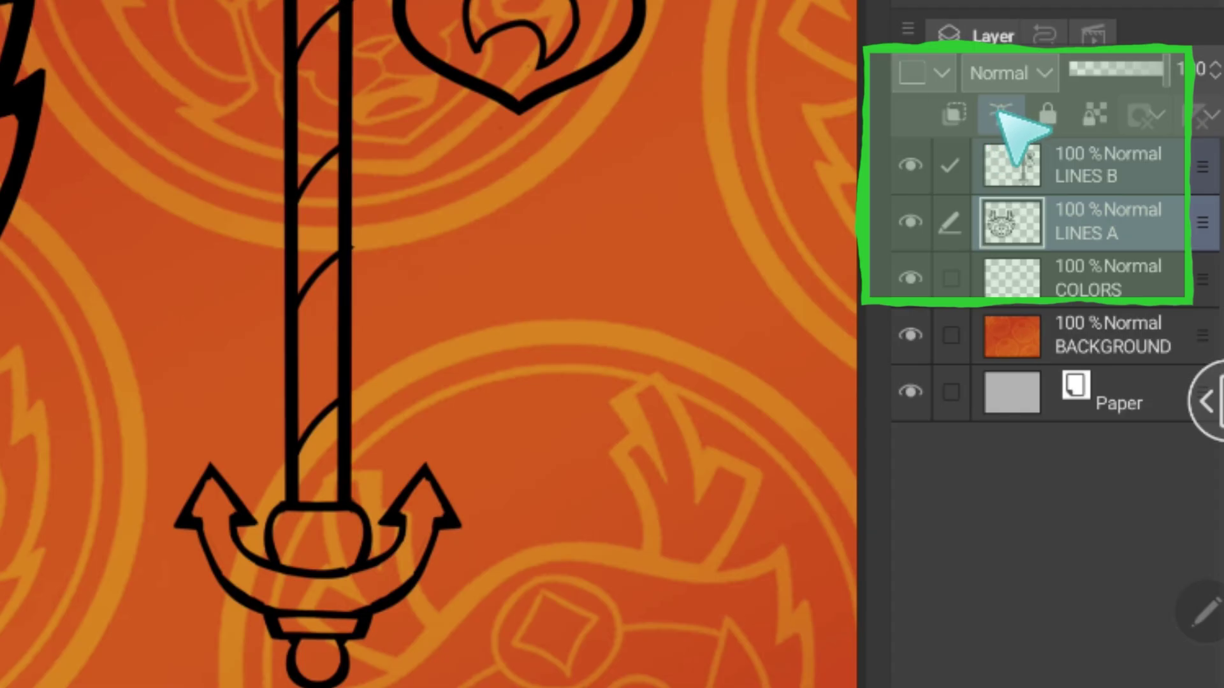
click(998, 118)
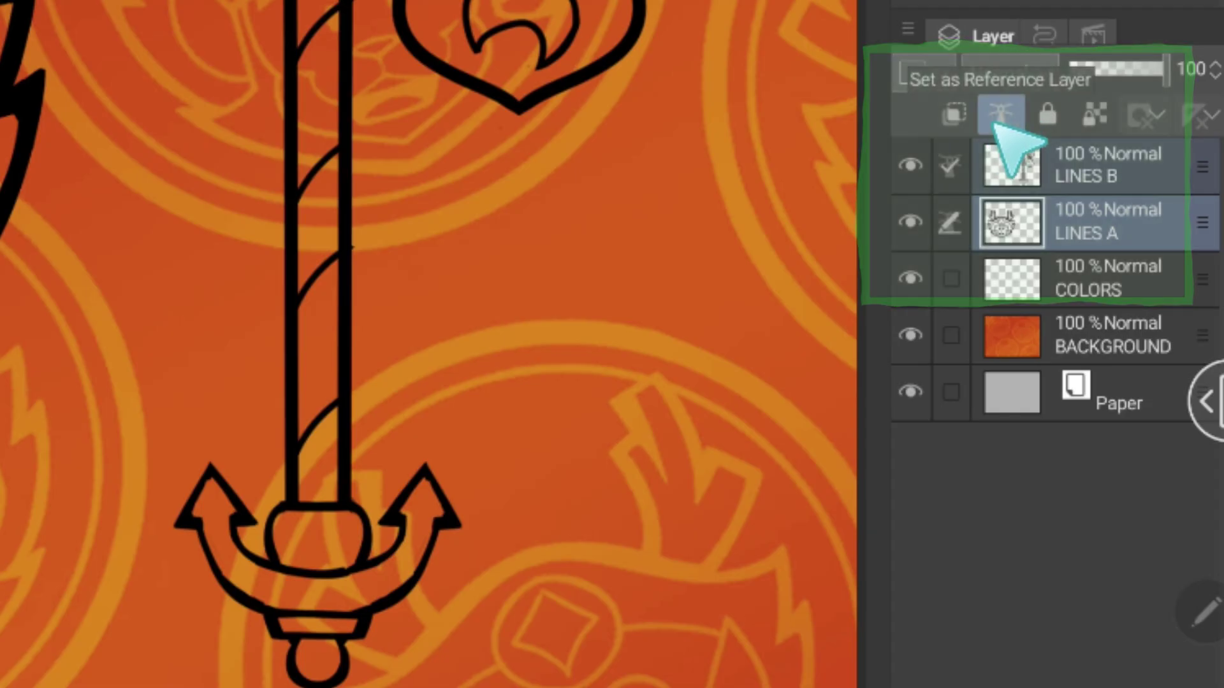
click(1026, 272)
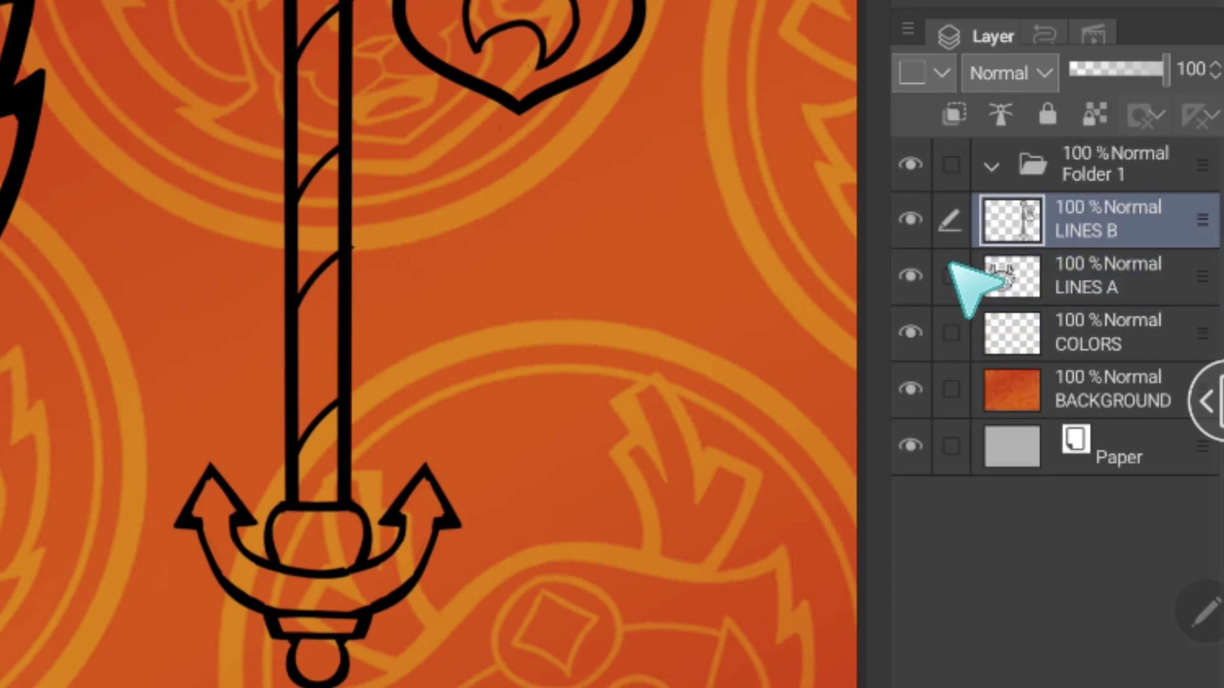
Move LINES A and LINES B into Folder 1 and set the folder as the reference layer
click(949, 276)
drag(1203, 218, 1193, 170)
click(1089, 165)
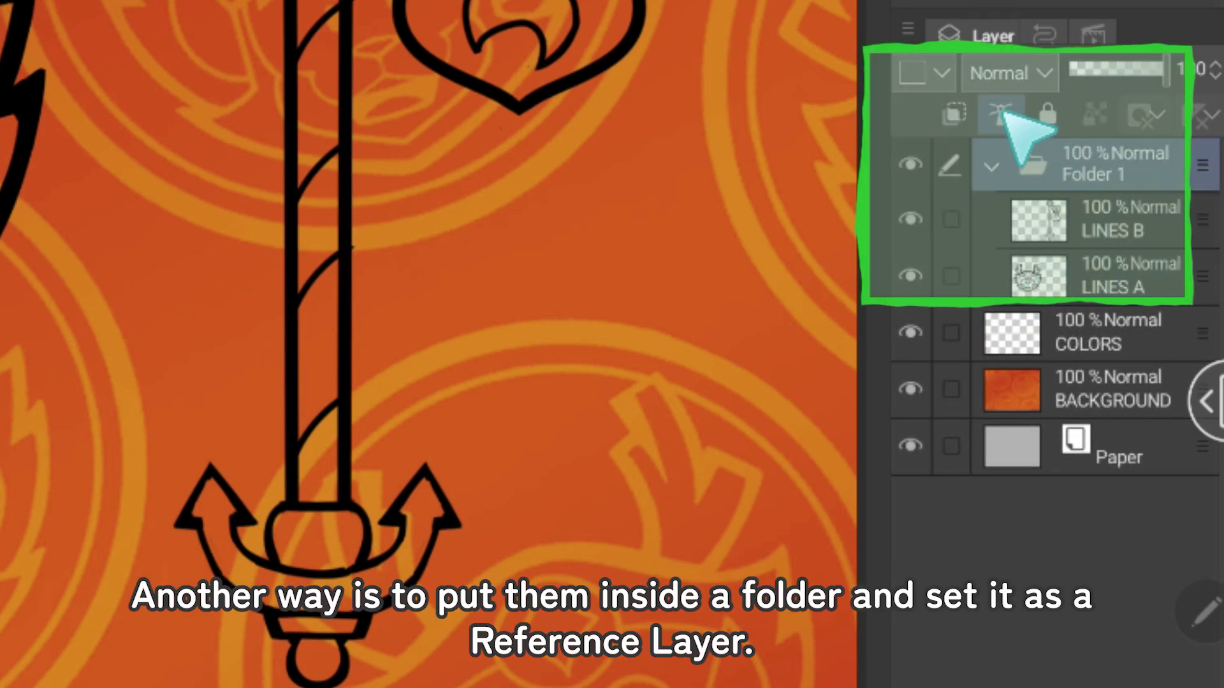
click(1000, 115)
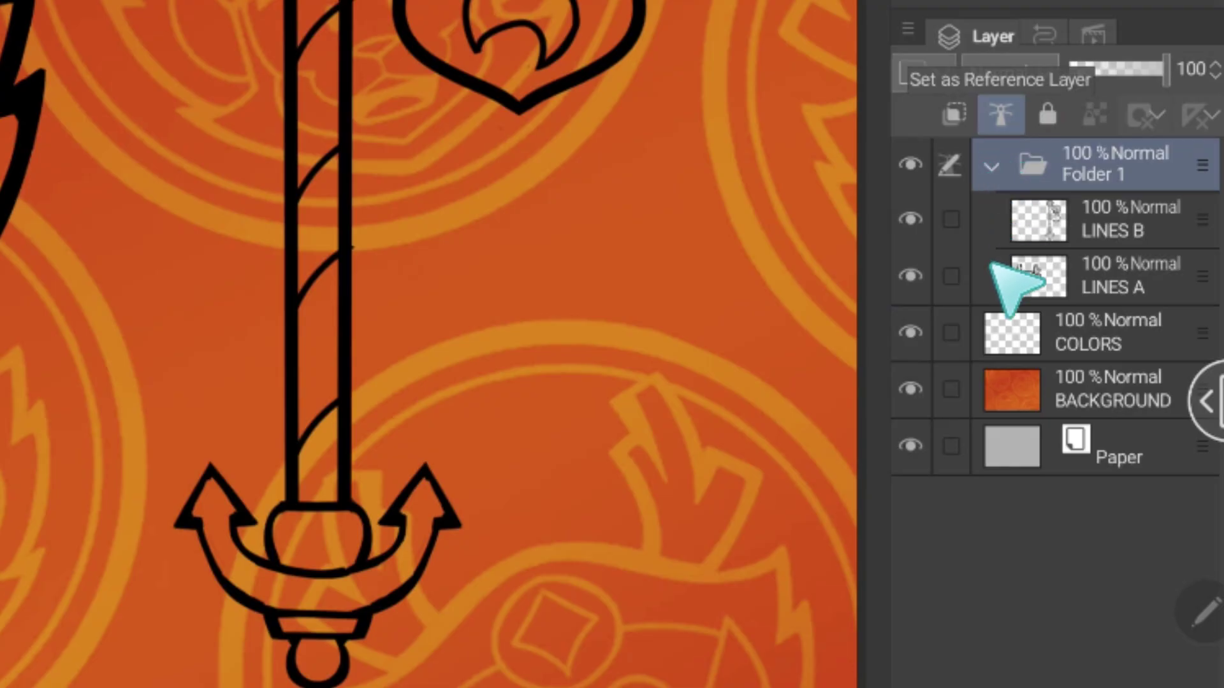
Fill the areas of the character's head and the lantern staff with orange on the COLORS layer
click(1011, 328)
drag(373, 267, 512, 459)
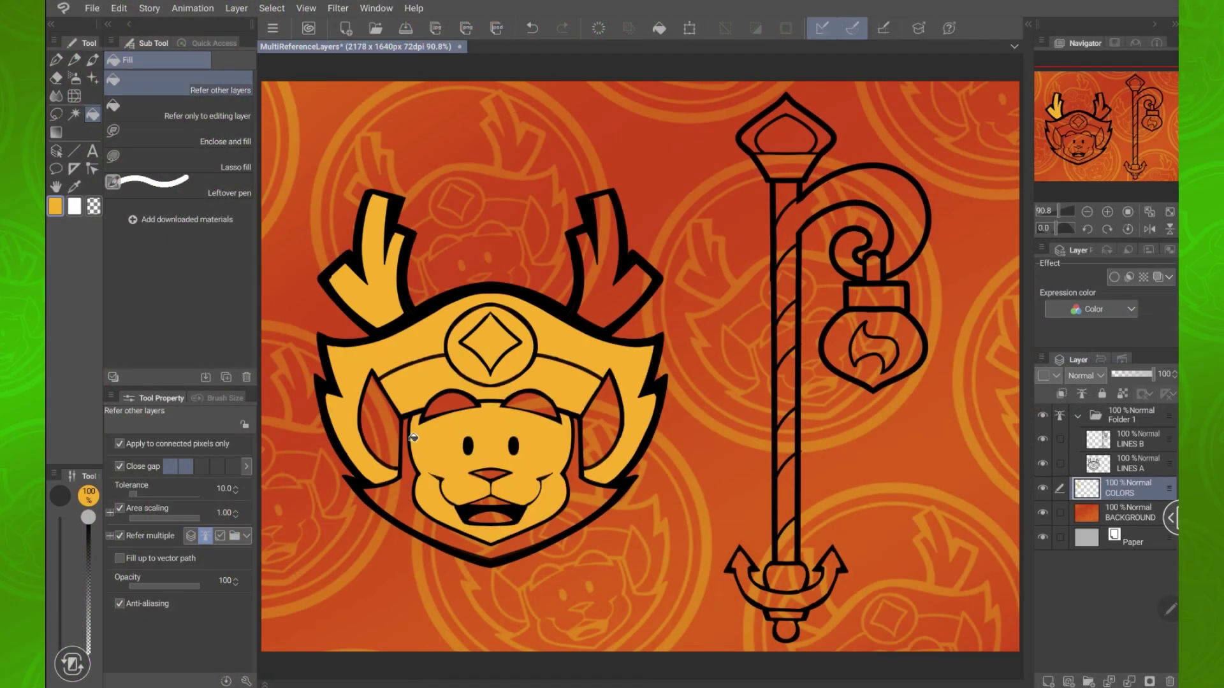
mouse_move(603, 340)
mouse_down()
mouse_move(785, 131)
mouse_move(861, 210)
mouse_move(785, 459)
mouse_move(786, 599)
mouse_up()
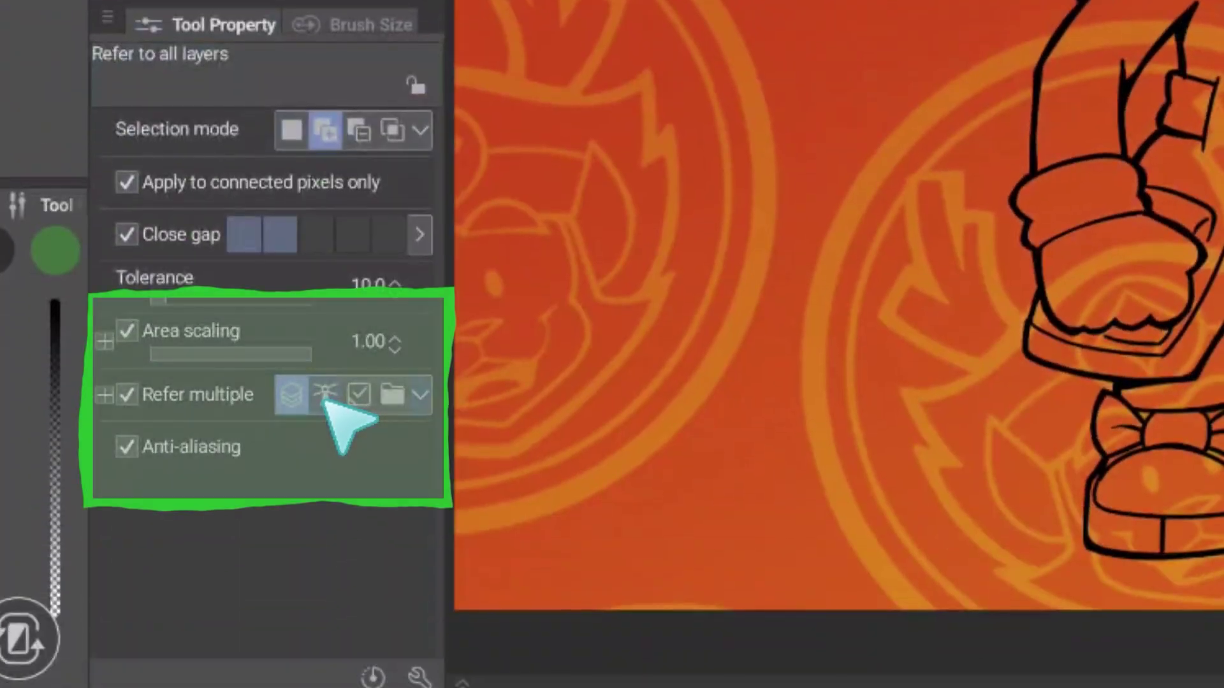
Select the character's areas with Auto select referring to the reference layer, and apply the Blue sky gradient on the COLORS layer
click(325, 394)
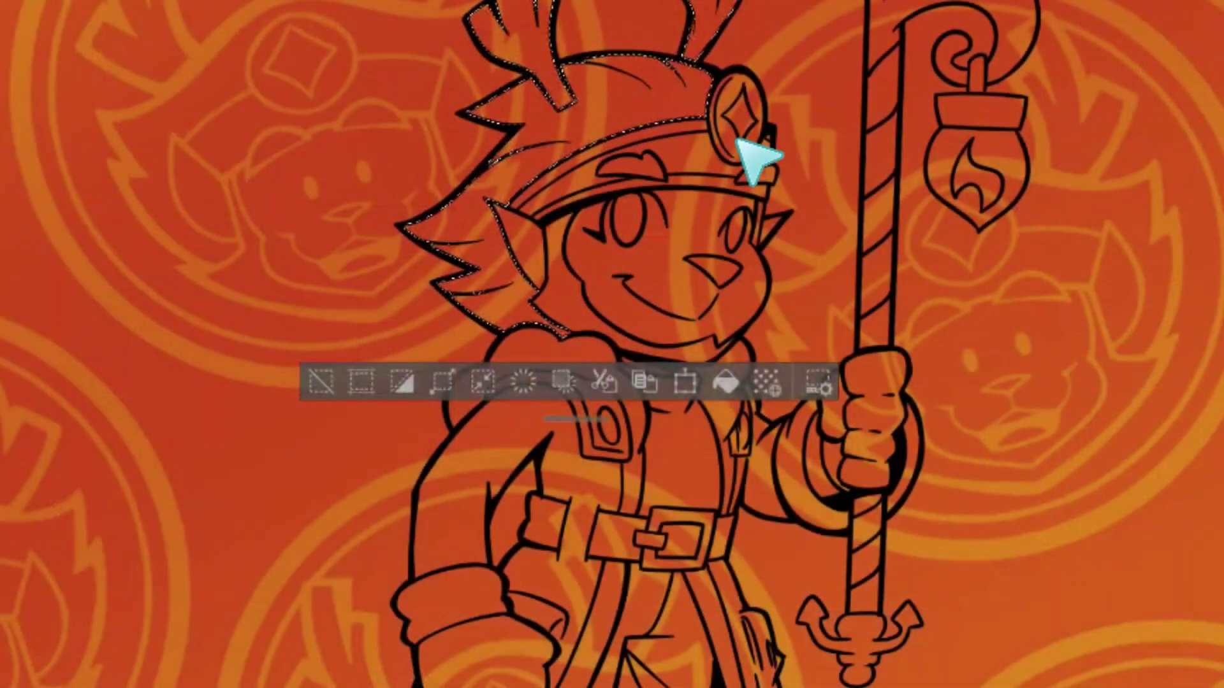
click(600, 204)
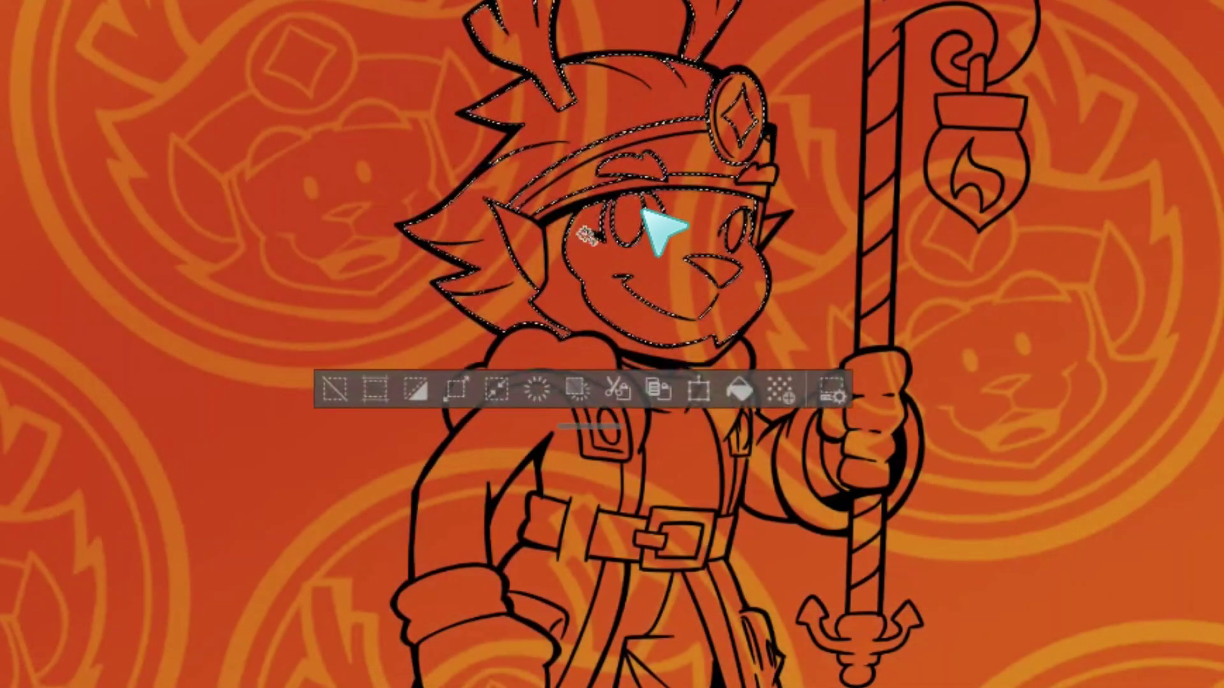
click(585, 163)
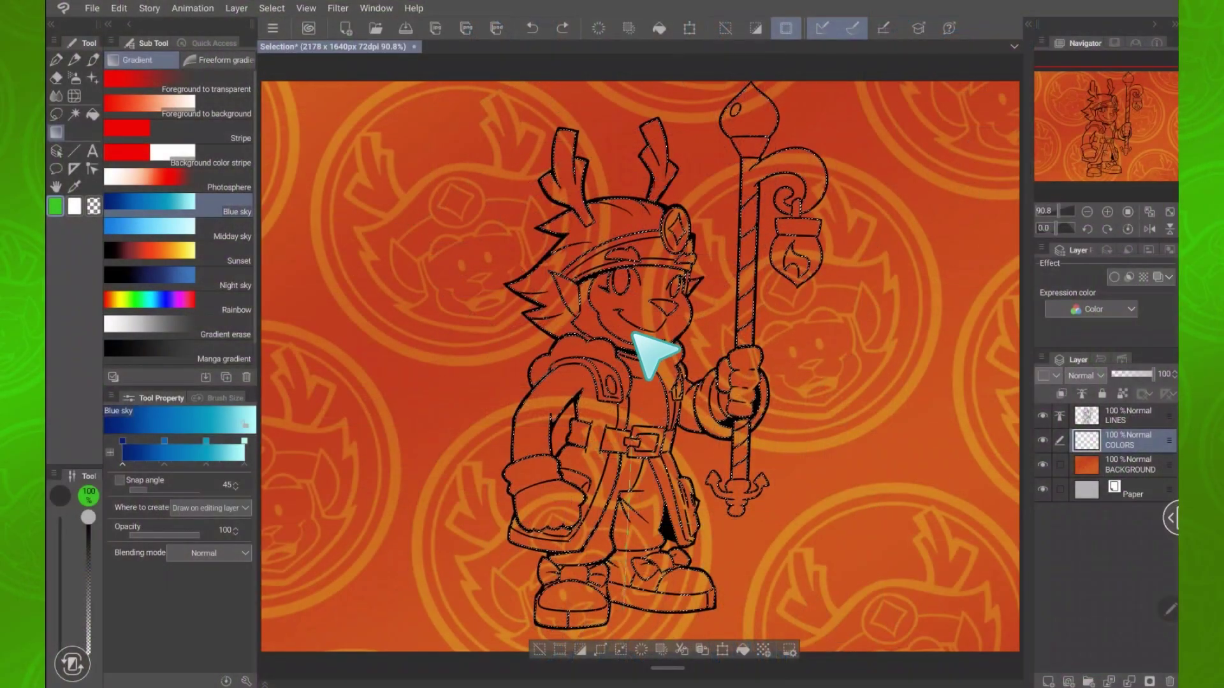
drag(619, 144, 593, 252)
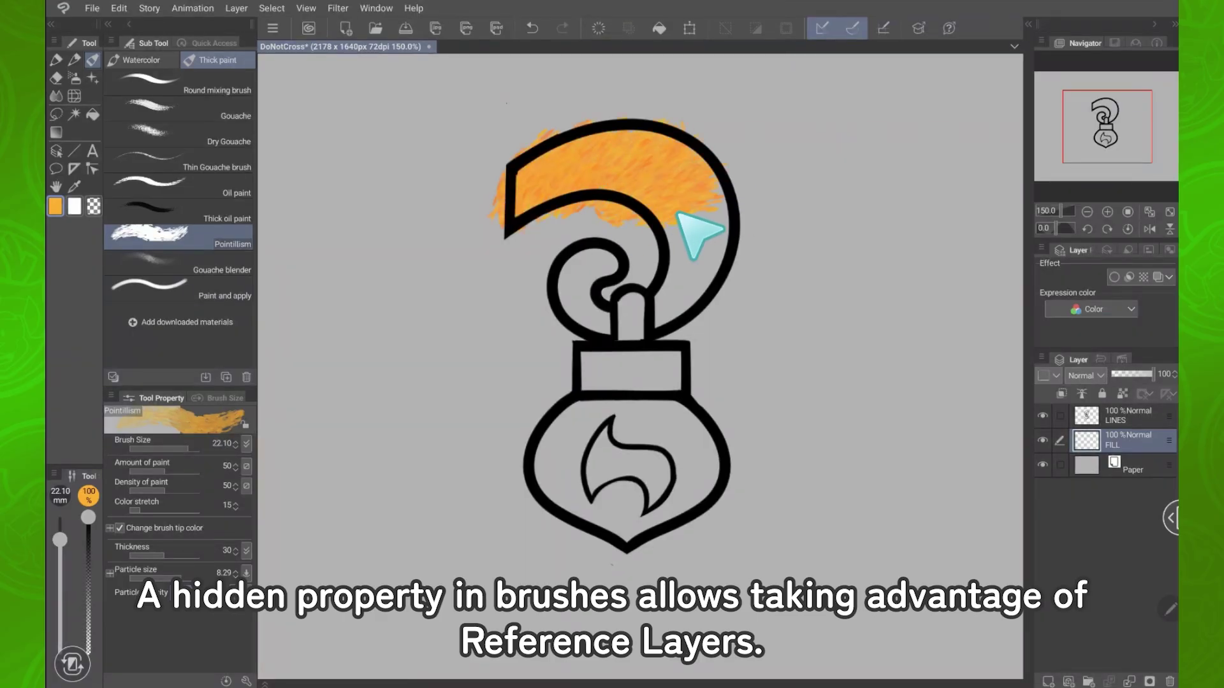
Try painting the hook and lantern loosely in orange with the Pointillism brush on the FILL layer, and clear the layer
mouse_move(679, 213)
mouse_down()
mouse_move(672, 276)
mouse_move(701, 260)
mouse_move(646, 319)
mouse_move(632, 315)
mouse_move(622, 339)
mouse_move(589, 313)
mouse_move(569, 272)
mouse_move(609, 363)
mouse_move(585, 362)
mouse_move(644, 370)
mouse_move(633, 360)
mouse_move(610, 411)
mouse_move(554, 414)
mouse_move(573, 486)
mouse_move(614, 534)
mouse_move(711, 465)
mouse_move(696, 430)
mouse_move(602, 419)
mouse_move(654, 441)
mouse_move(630, 504)
mouse_up()
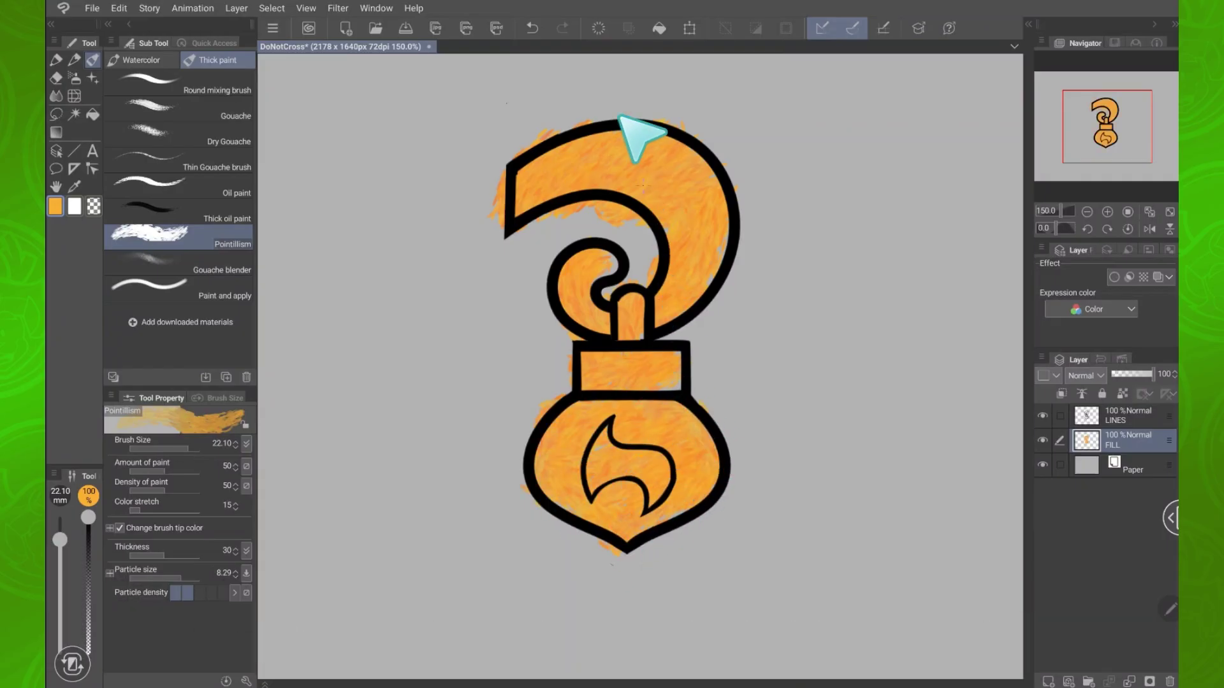
click(598, 28)
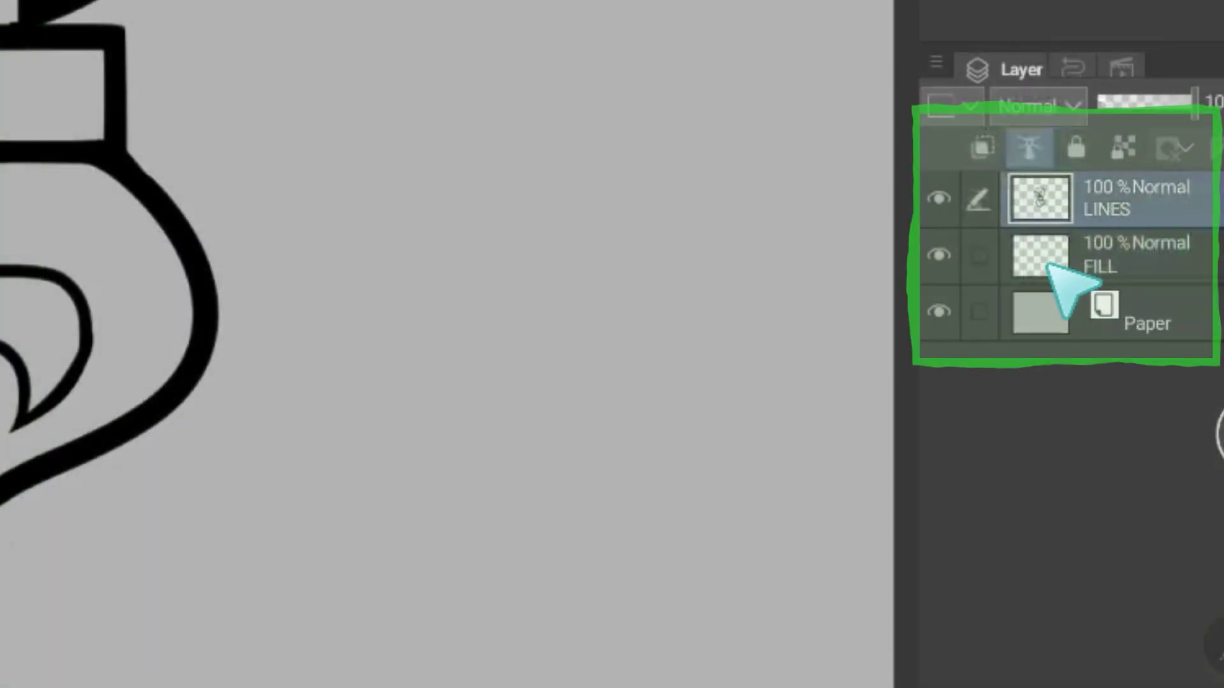
Make FILL the active layer and enable the Anti-overflow option "Do not cross lines of reference layer" for the Pointillism brush
click(1081, 444)
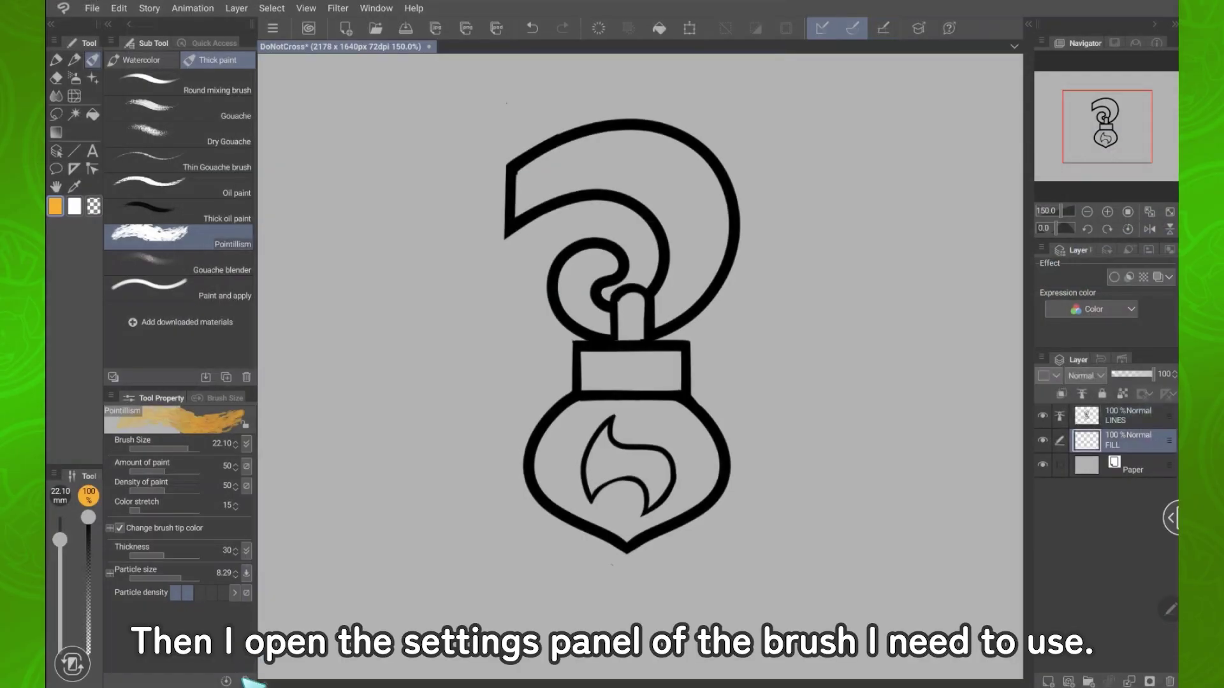
click(247, 680)
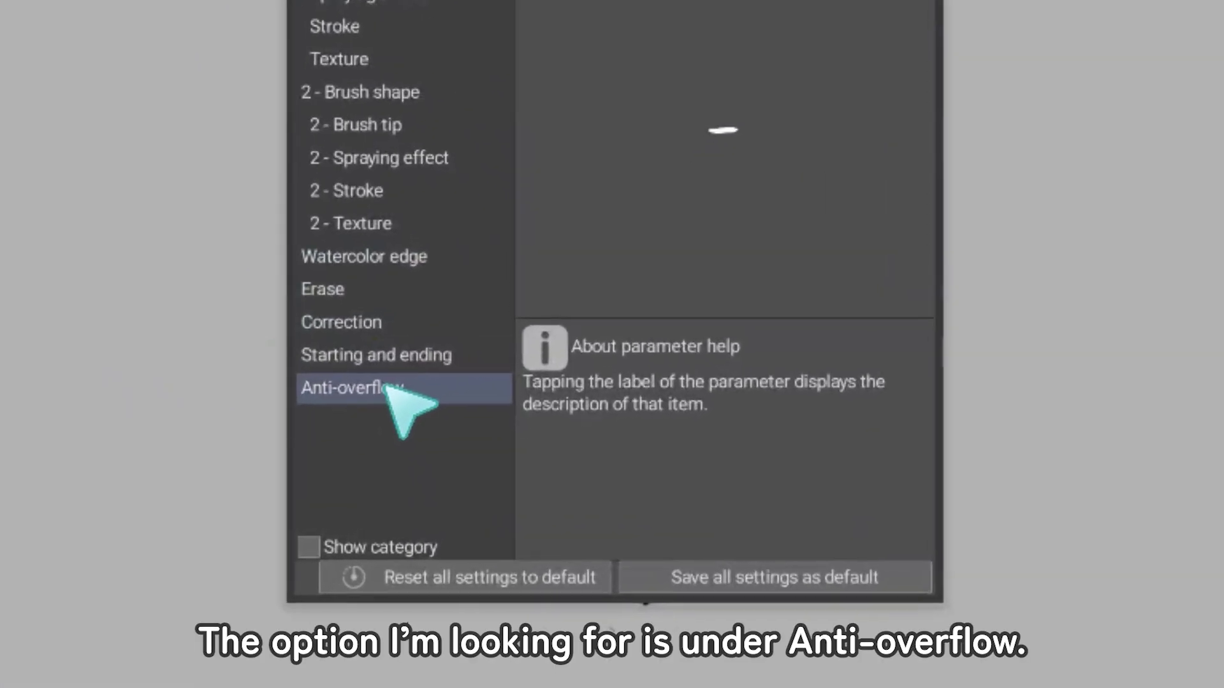
click(388, 386)
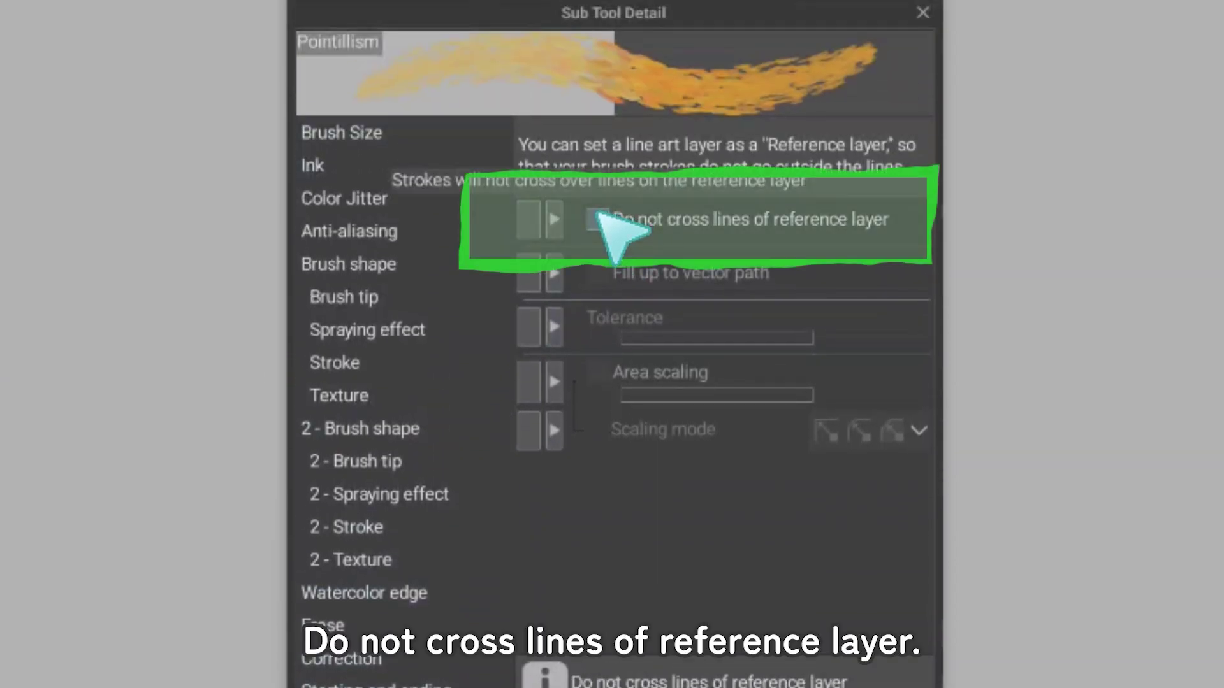
click(597, 218)
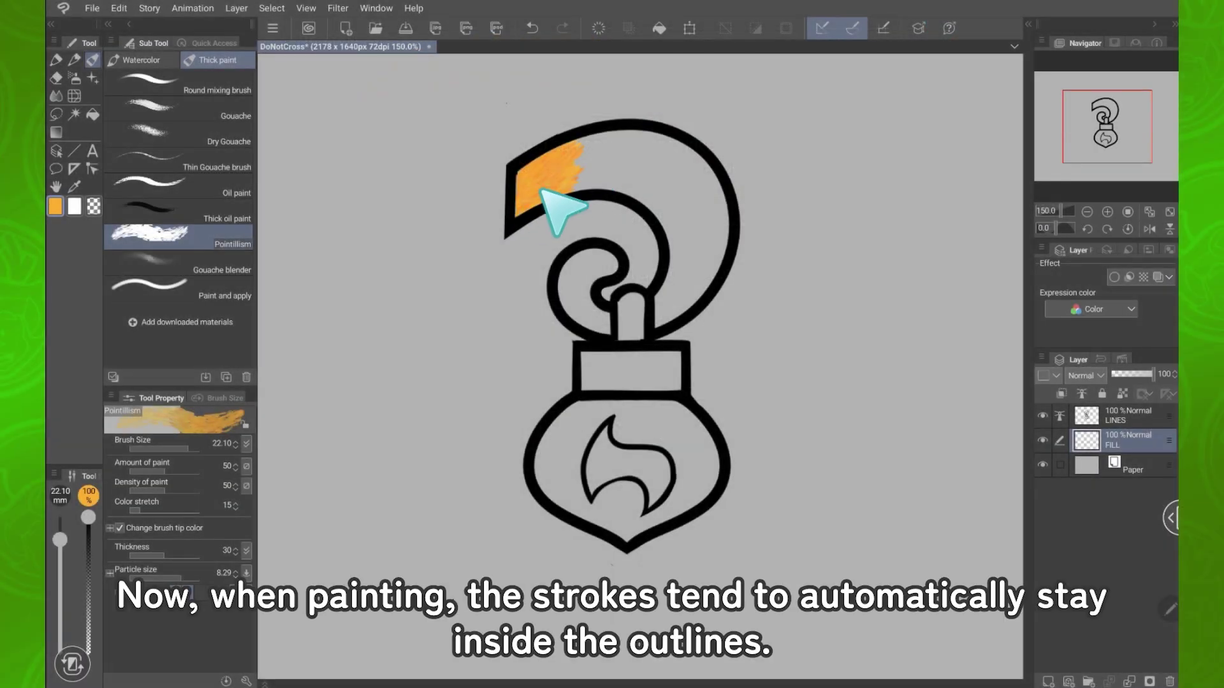
Paint the lantern's large curved hook orange with the Pointillism brush, from its tip around to the base
drag(540, 190, 554, 152)
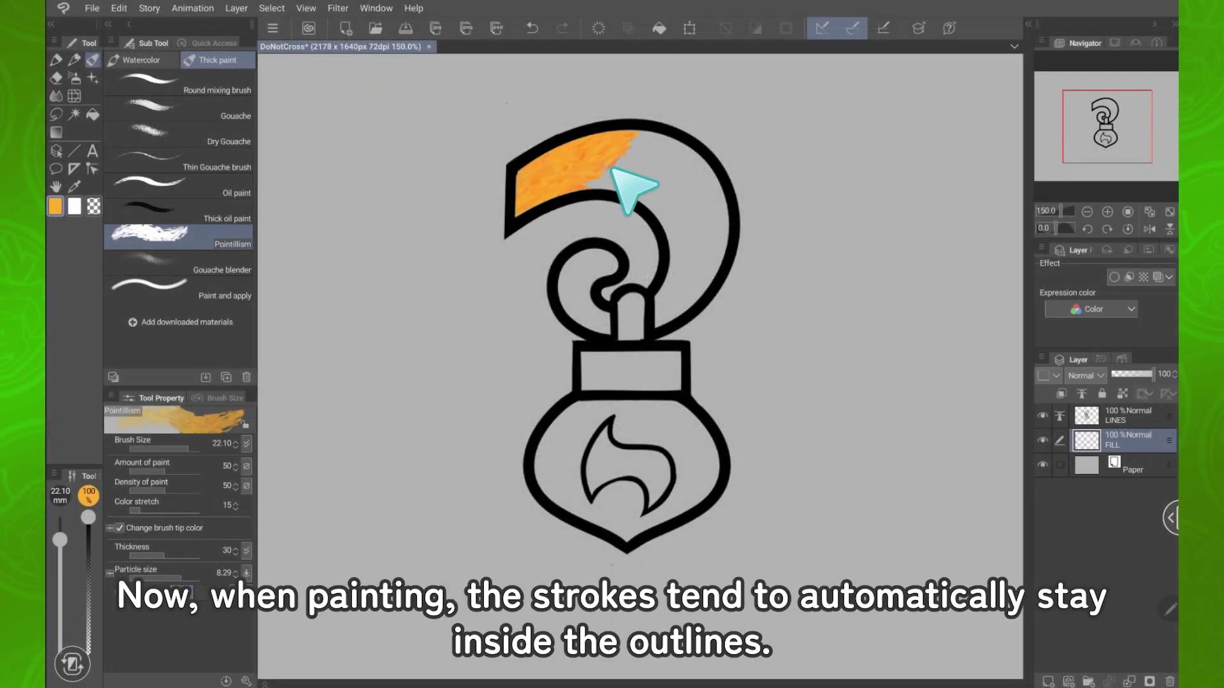
mouse_move(668, 156)
mouse_down()
mouse_move(686, 190)
mouse_move(660, 217)
mouse_move(693, 200)
mouse_move(709, 225)
mouse_move(701, 163)
mouse_move(695, 261)
mouse_move(677, 308)
mouse_move(682, 261)
mouse_move(657, 307)
mouse_up()
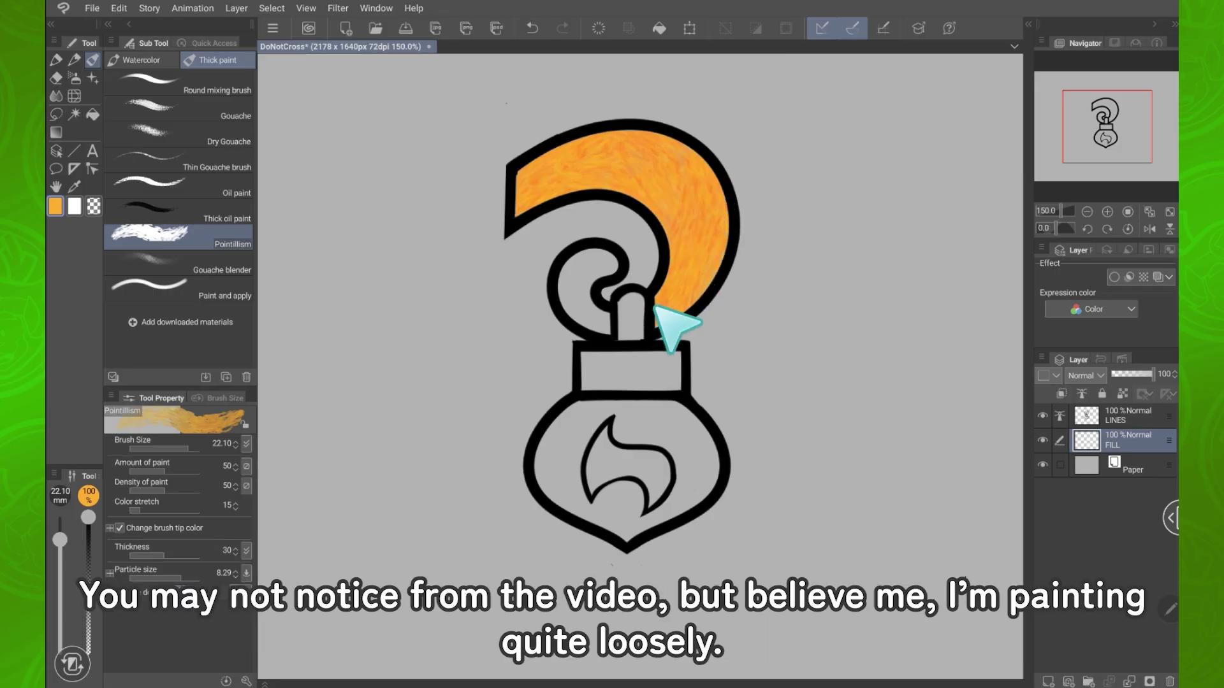
Lower the LINES layer's opacity to 11% and make FILL the active layer
click(1136, 415)
drag(1153, 374, 1120, 376)
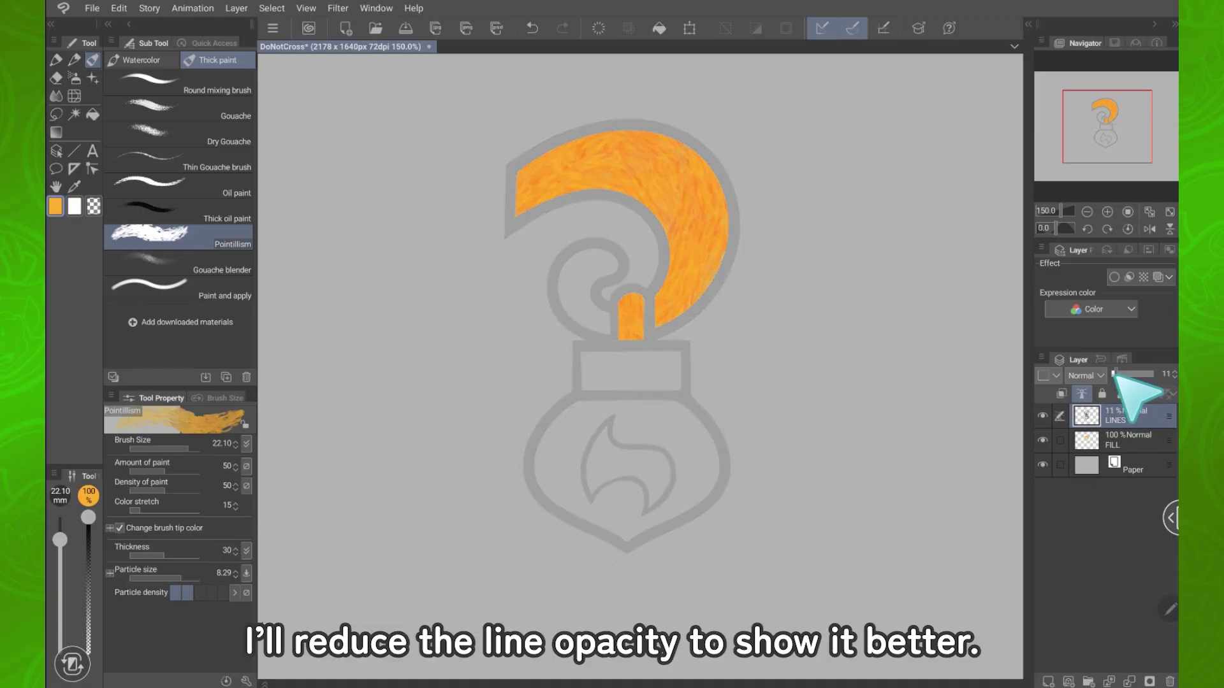
click(1119, 440)
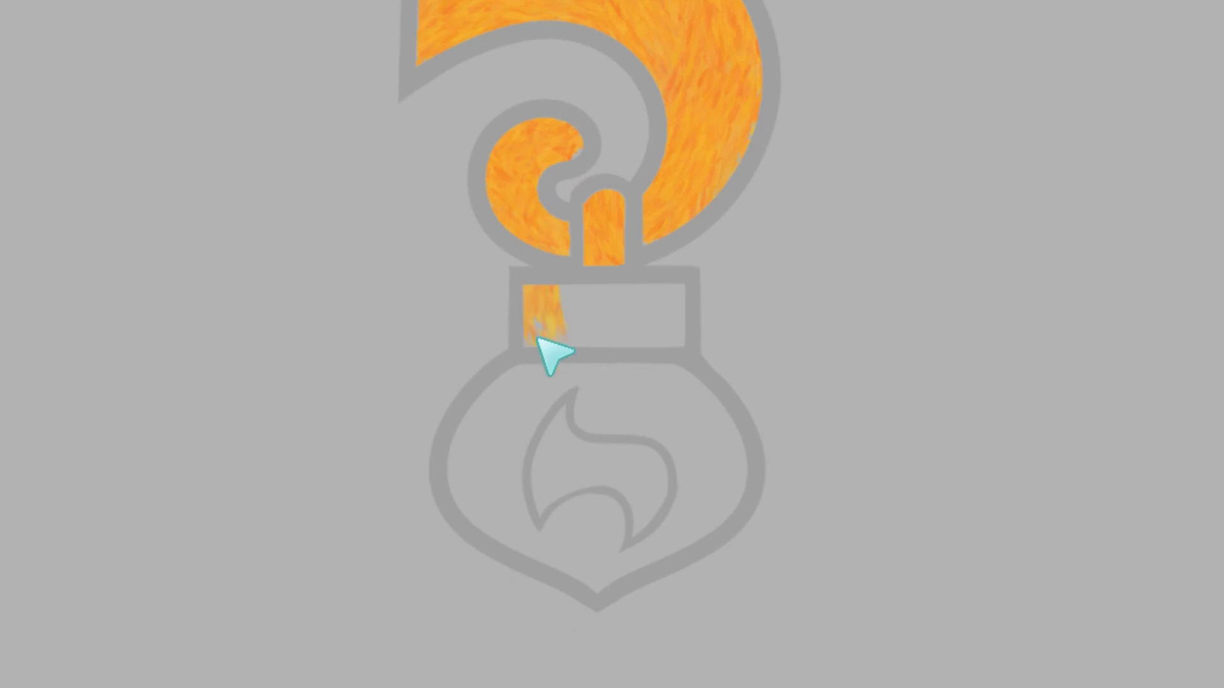
Paint the lantern's collar and rounded body orange with the Pointillism brush, working around the flame outline
drag(537, 339, 613, 297)
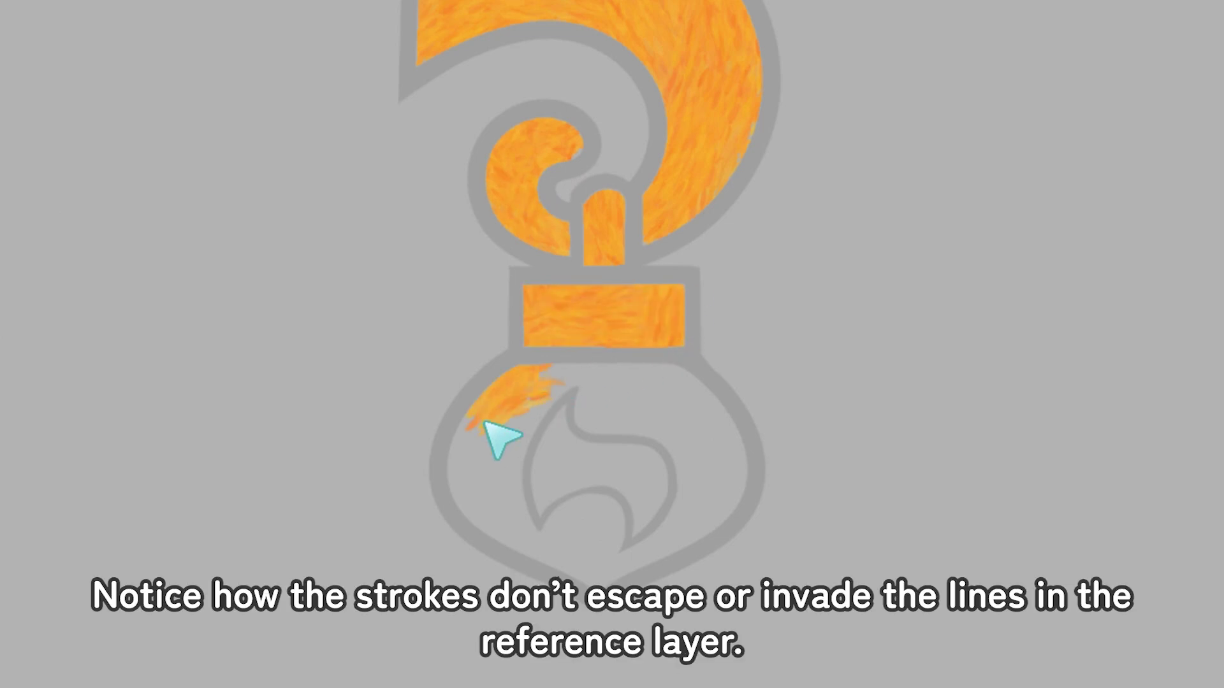
mouse_move(486, 422)
mouse_down()
mouse_move(469, 481)
mouse_move(523, 463)
mouse_up()
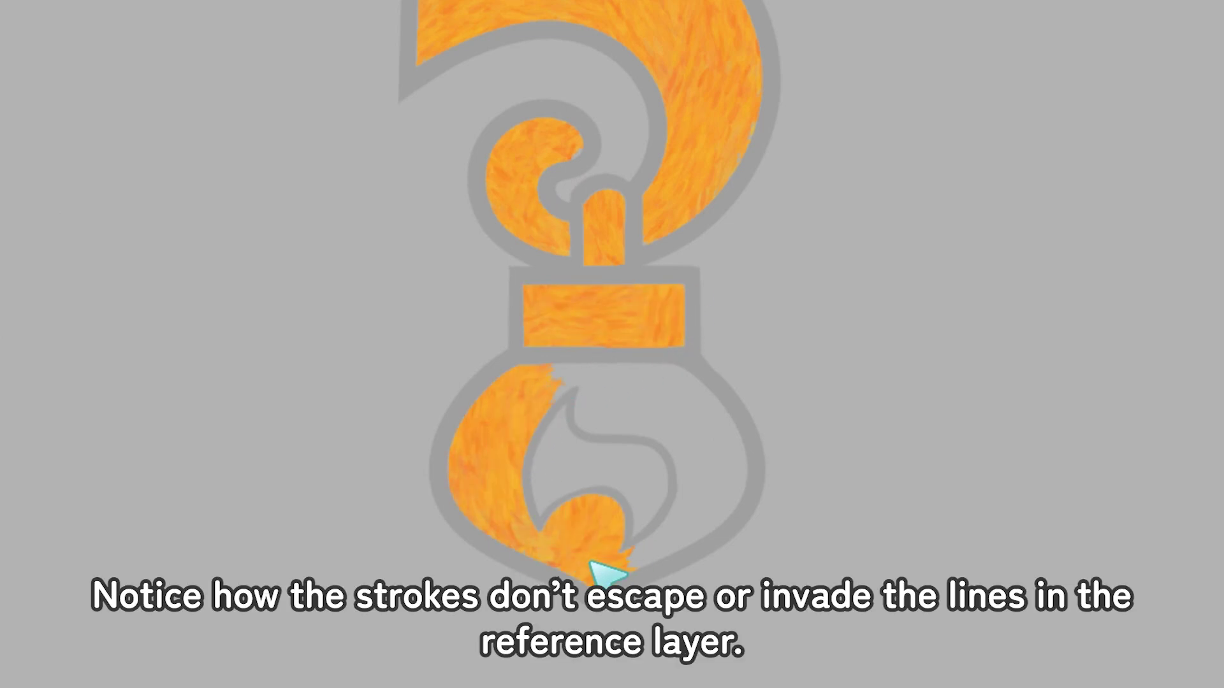
mouse_move(592, 563)
mouse_down()
mouse_move(713, 488)
mouse_move(688, 518)
mouse_move(729, 458)
mouse_move(651, 376)
mouse_move(594, 416)
mouse_up()
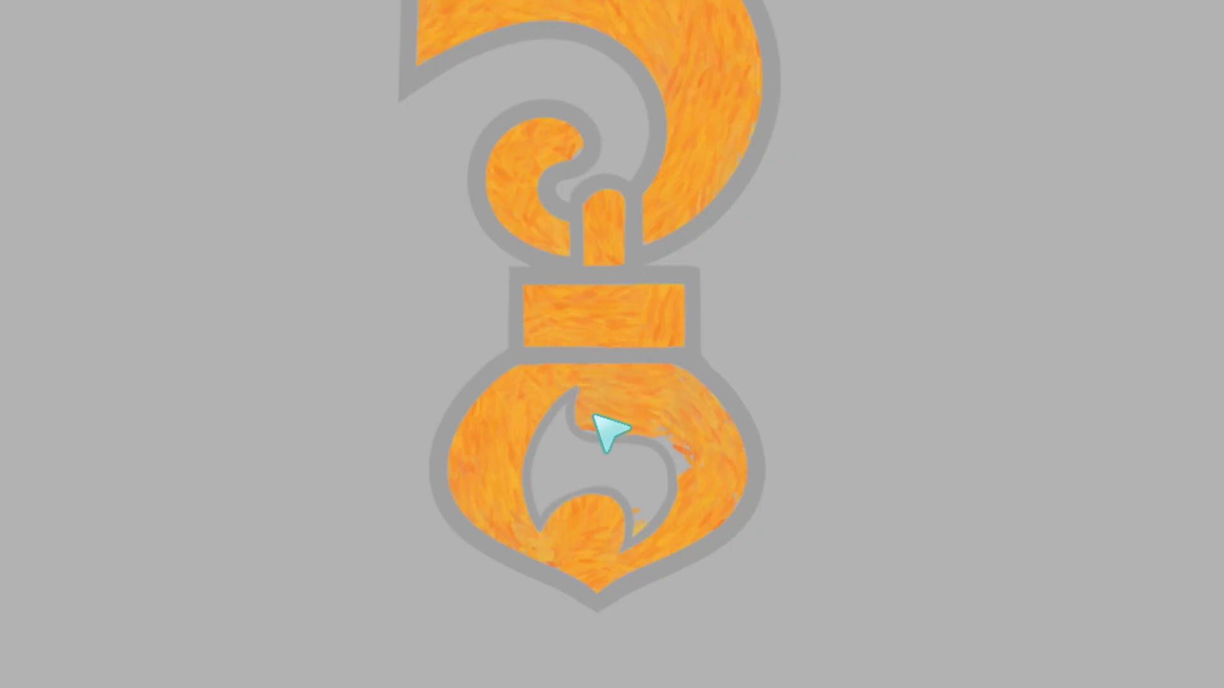
mouse_move(620, 523)
mouse_down()
mouse_move(626, 468)
mouse_move(570, 492)
mouse_up()
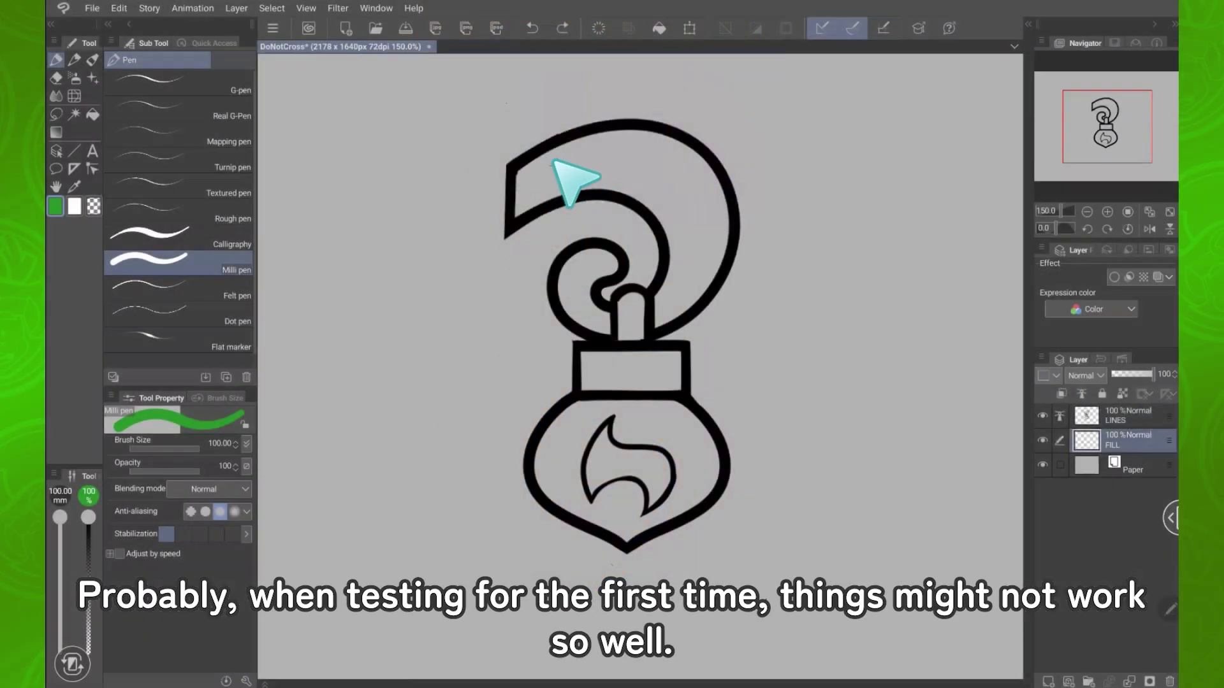
Try painting the hook and lantern green on FILL with the Milli pen at 100 mm, and clear the layer
mouse_move(560, 165)
mouse_down()
mouse_move(675, 172)
mouse_move(734, 250)
mouse_move(670, 311)
mouse_move(563, 328)
mouse_move(578, 360)
mouse_move(653, 362)
mouse_move(650, 477)
mouse_move(691, 459)
mouse_move(637, 526)
mouse_move(562, 499)
mouse_move(524, 449)
mouse_move(609, 454)
mouse_up()
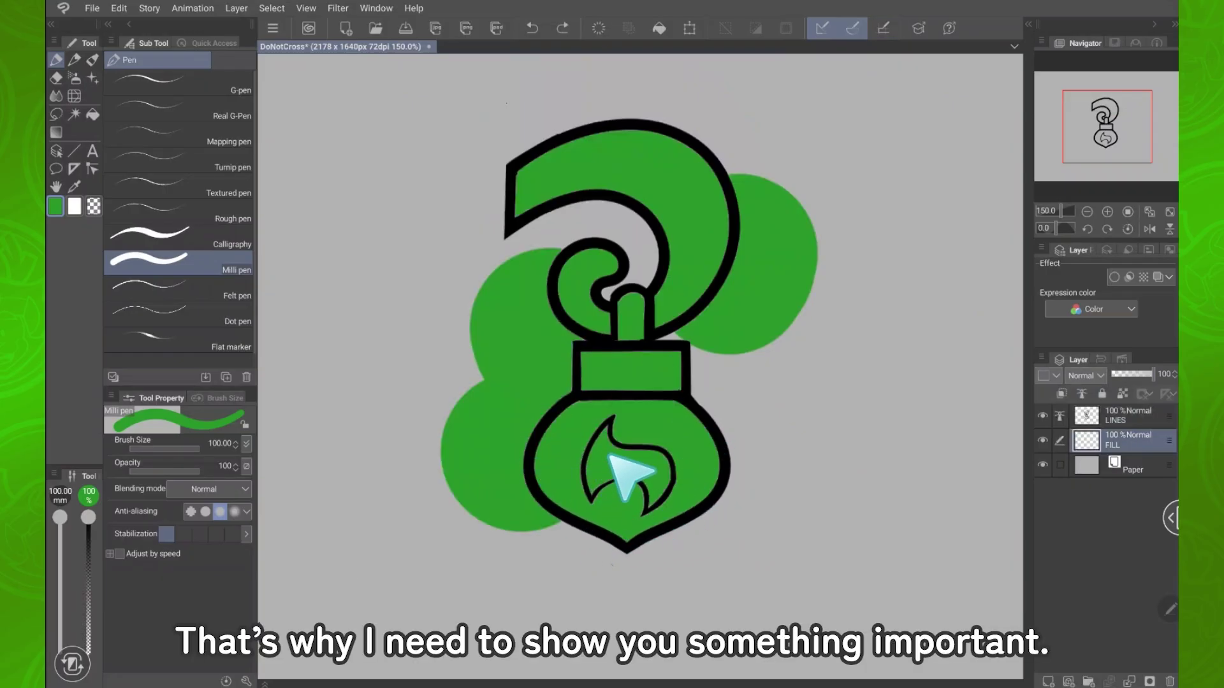
click(597, 28)
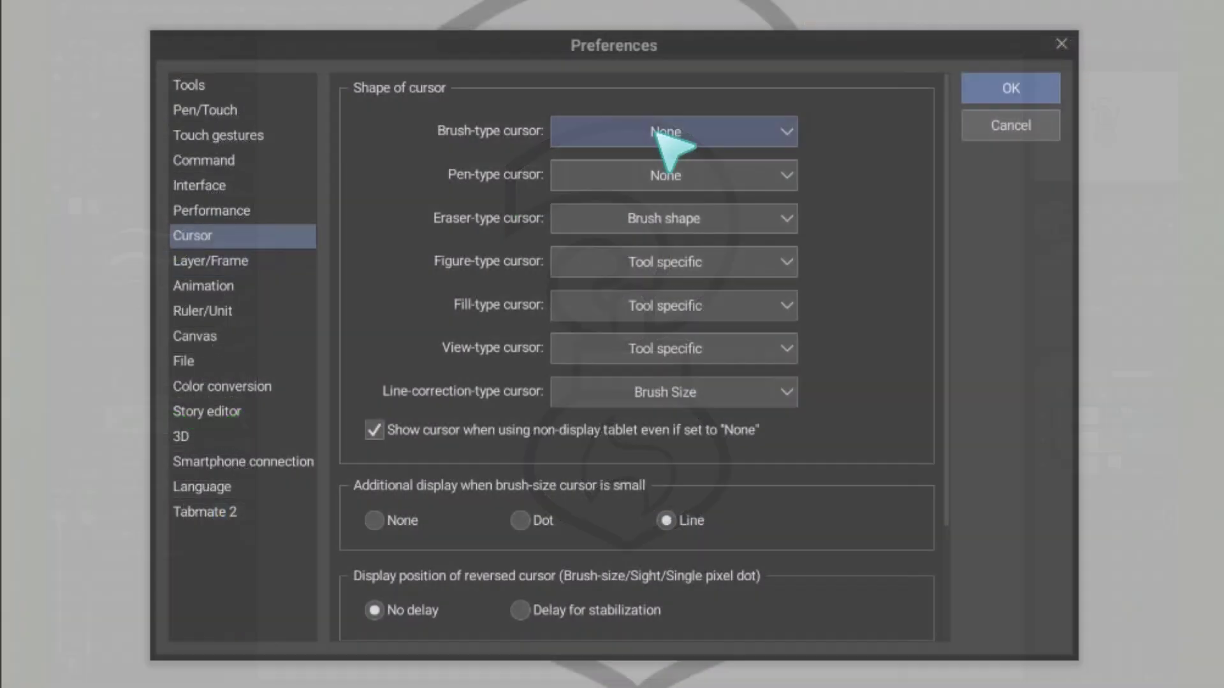
Set both the brush-type and pen-type cursors to Brush size and Dot in the preferences
click(674, 132)
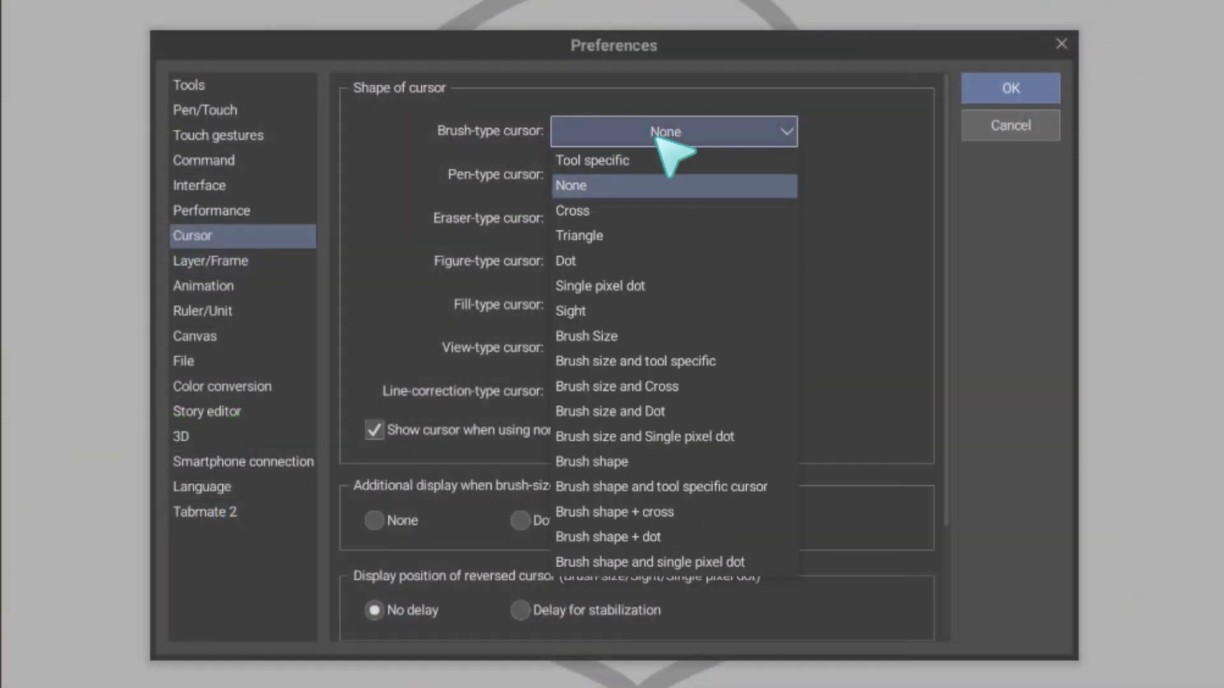
click(643, 413)
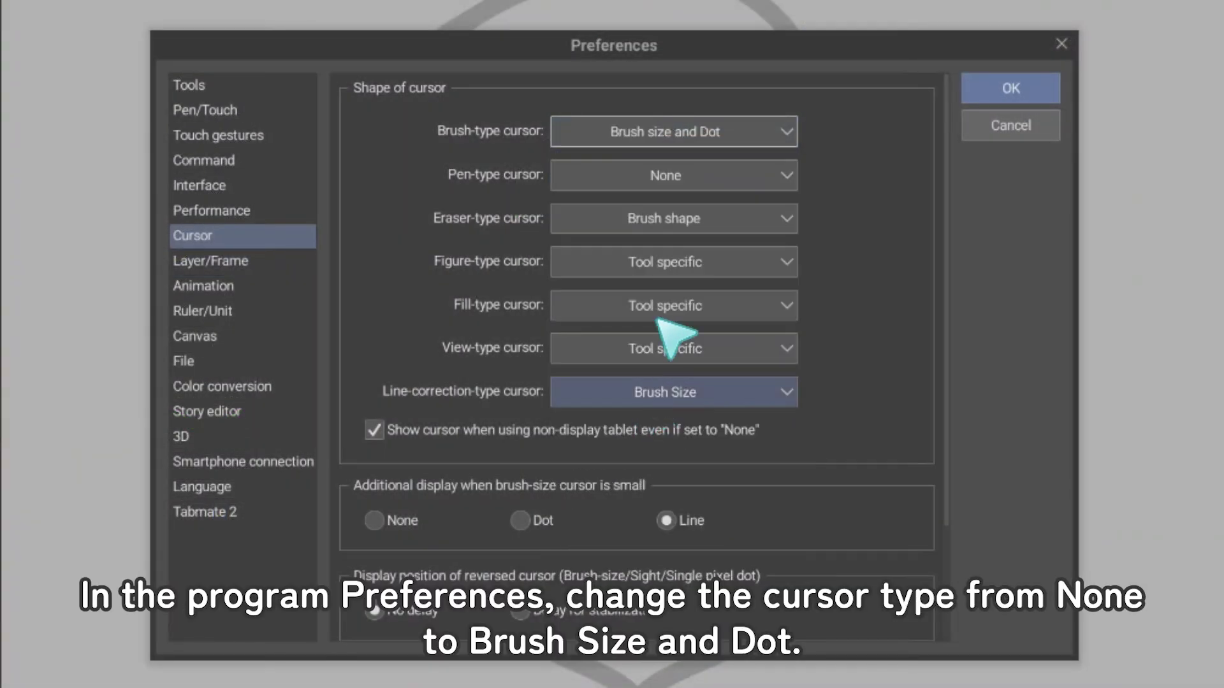
click(700, 173)
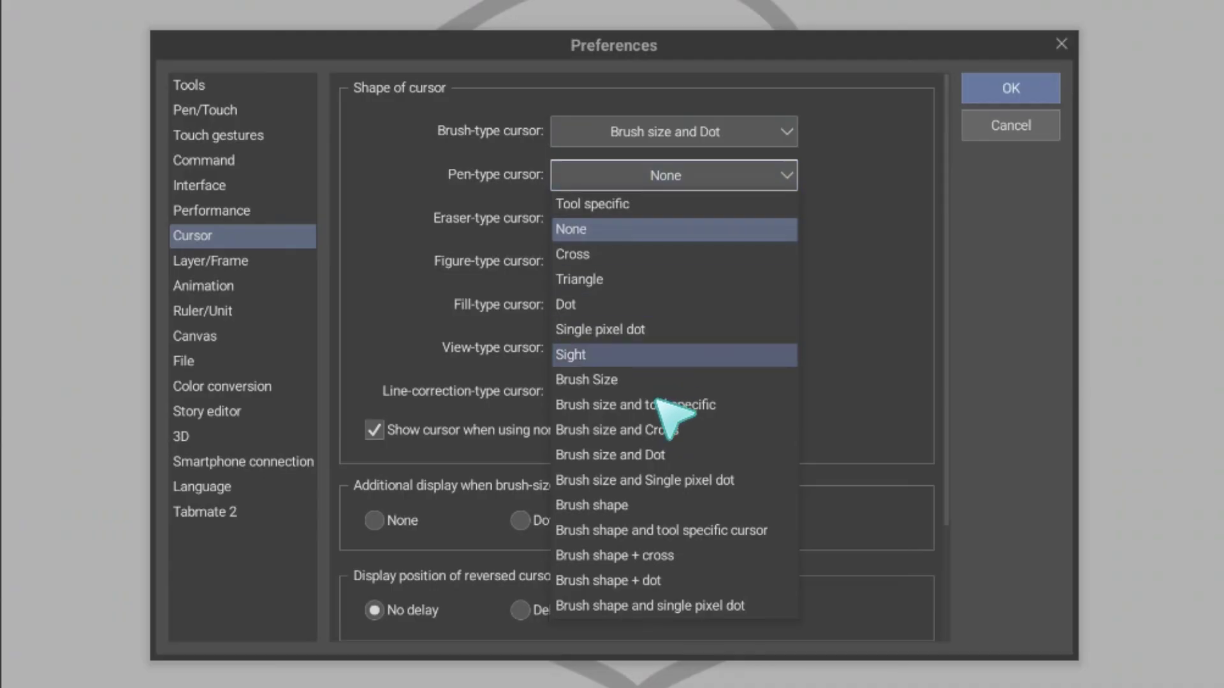
click(657, 456)
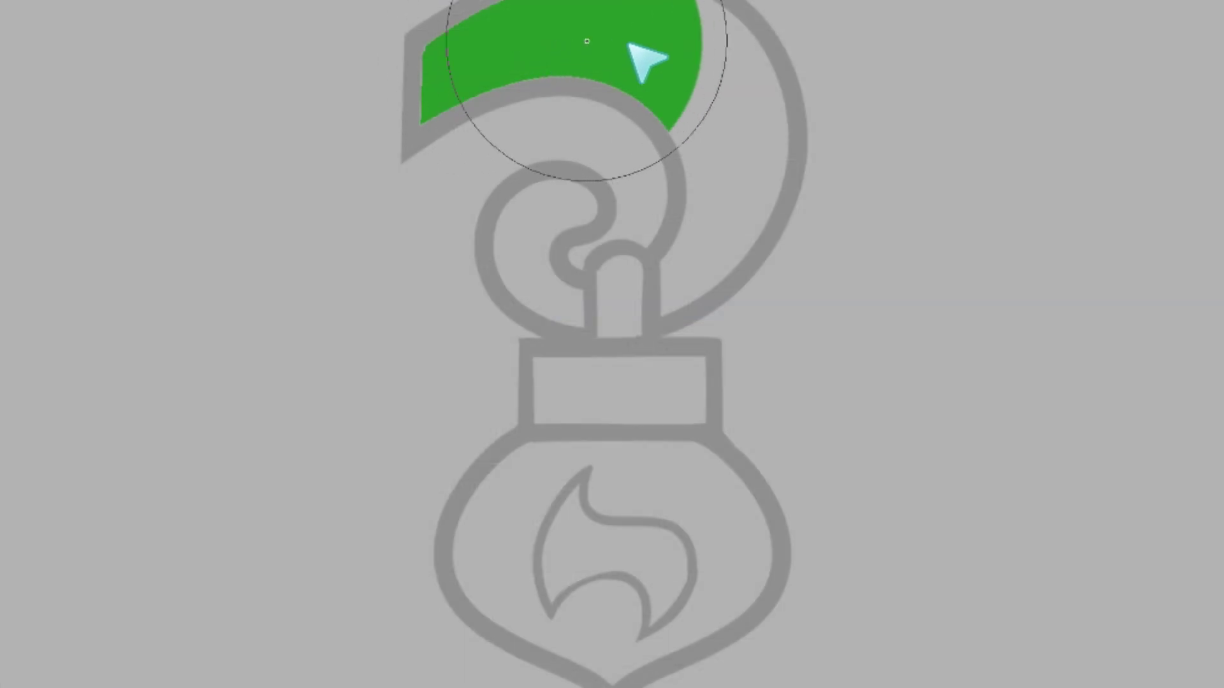
Paint the hook, stem, inner curl, collar and lantern body green with the Milli pen, keeping the cursor's dot inside each outline
mouse_move(628, 42)
mouse_down()
mouse_move(713, 146)
mouse_move(694, 240)
mouse_move(623, 300)
mouse_up()
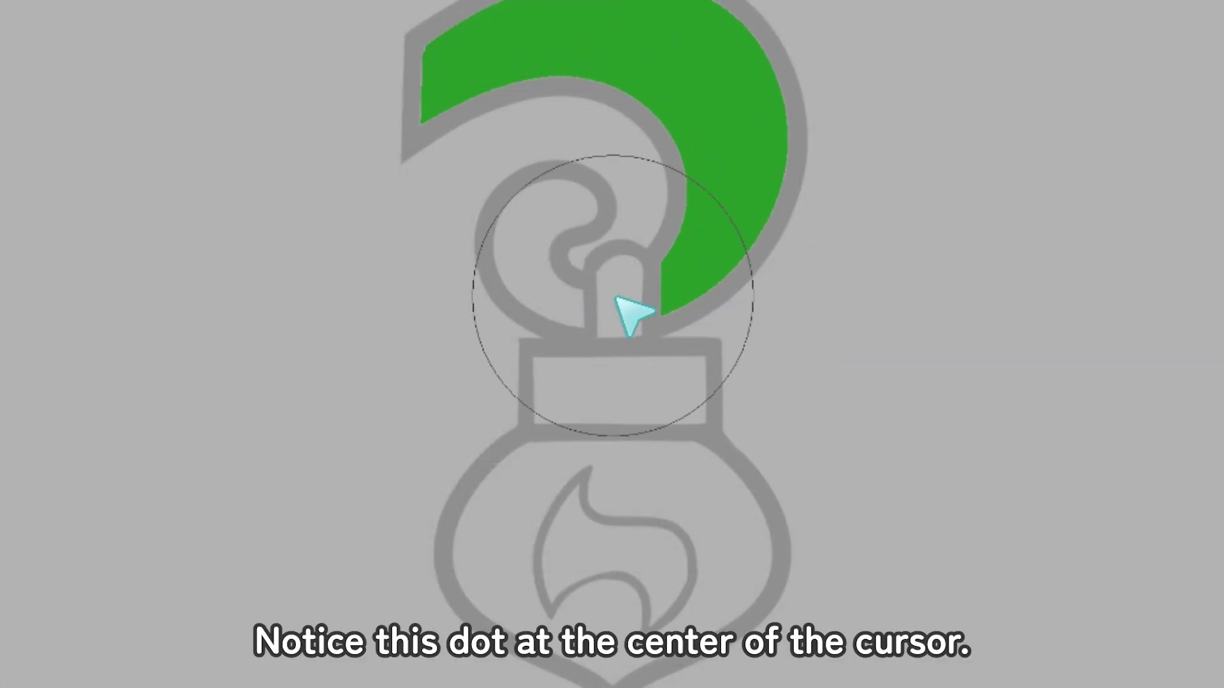
click(618, 304)
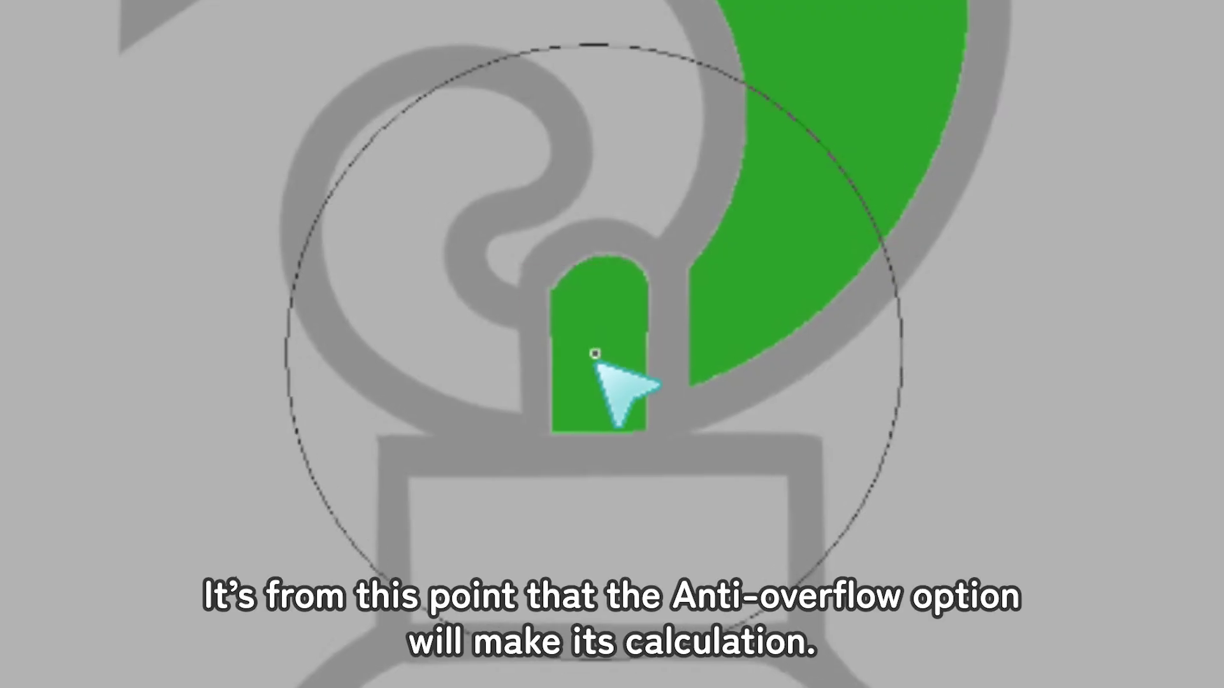
click(398, 263)
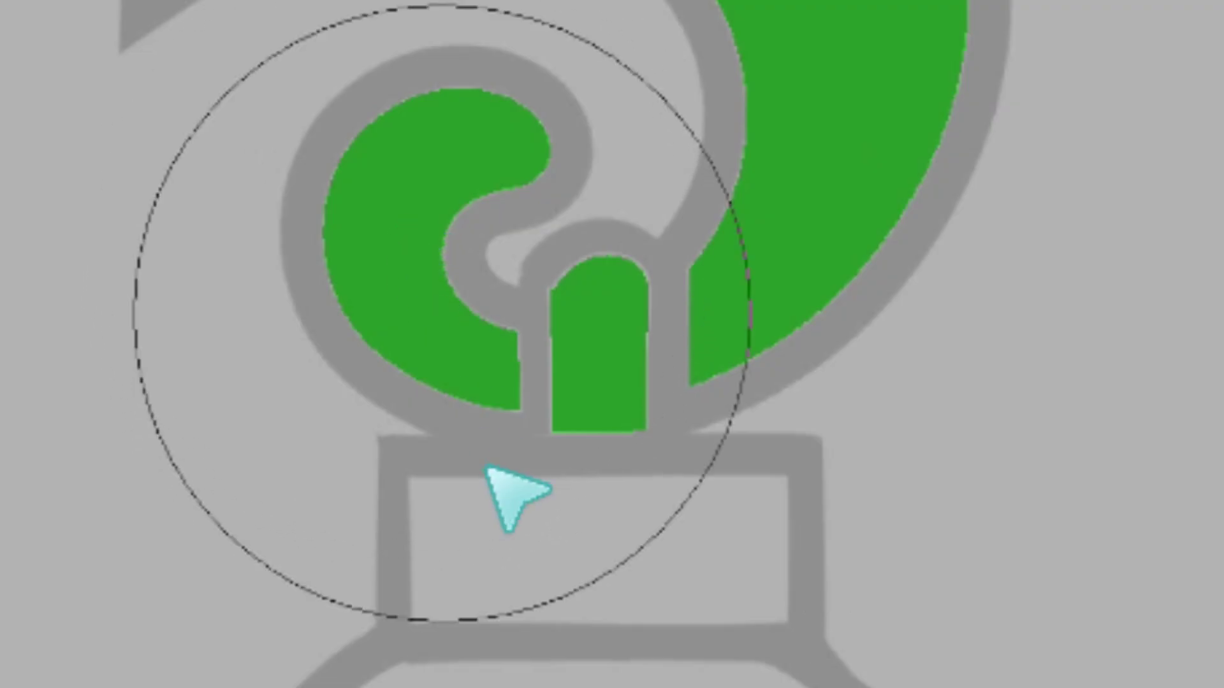
click(610, 550)
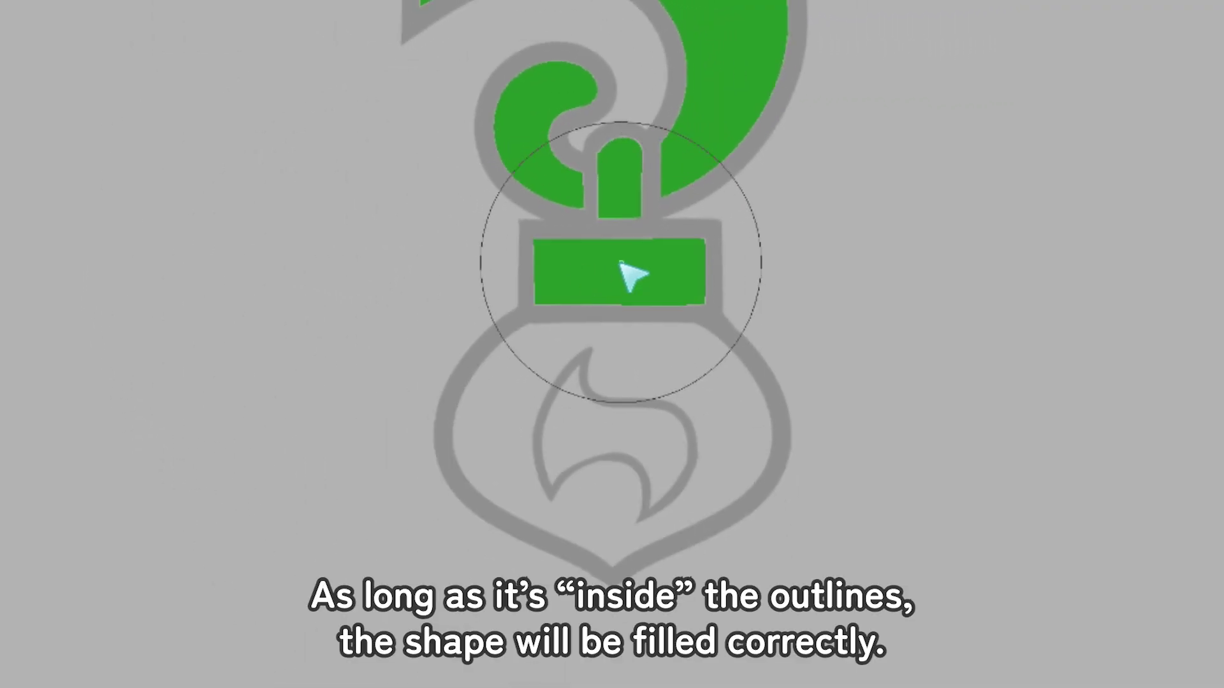
click(629, 363)
click(535, 437)
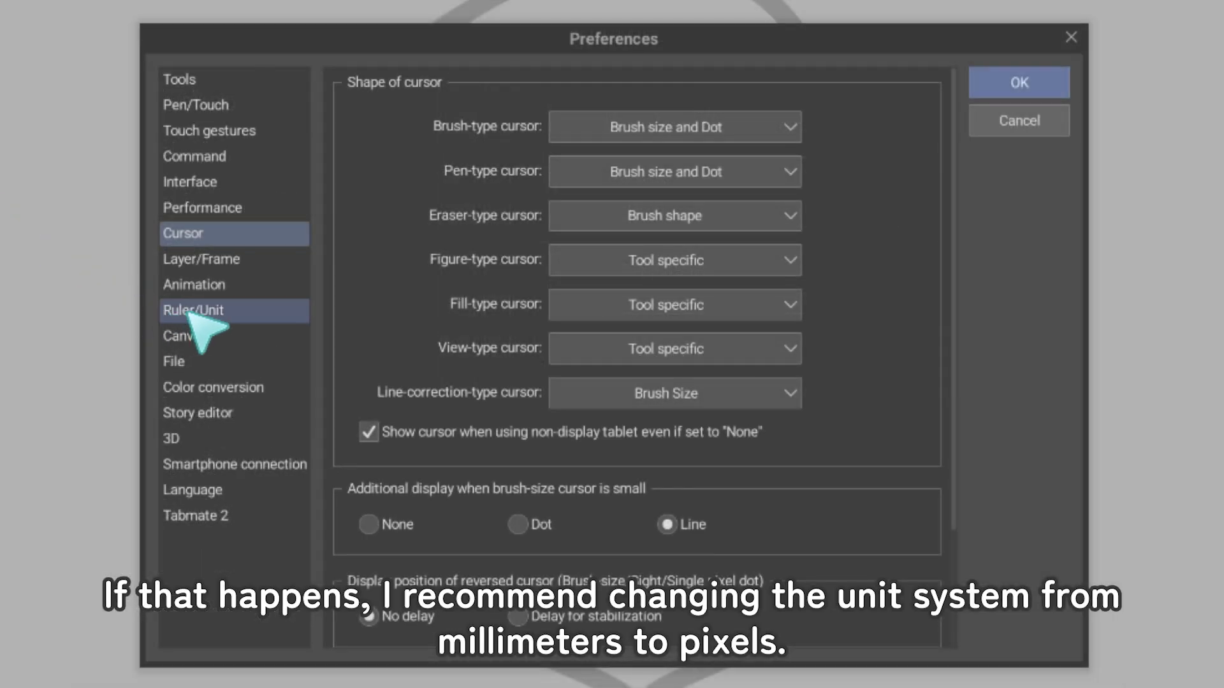
Change the unit of length to px and set the Milli pen's Anti-overflow Area scaling to 10
click(193, 311)
click(577, 406)
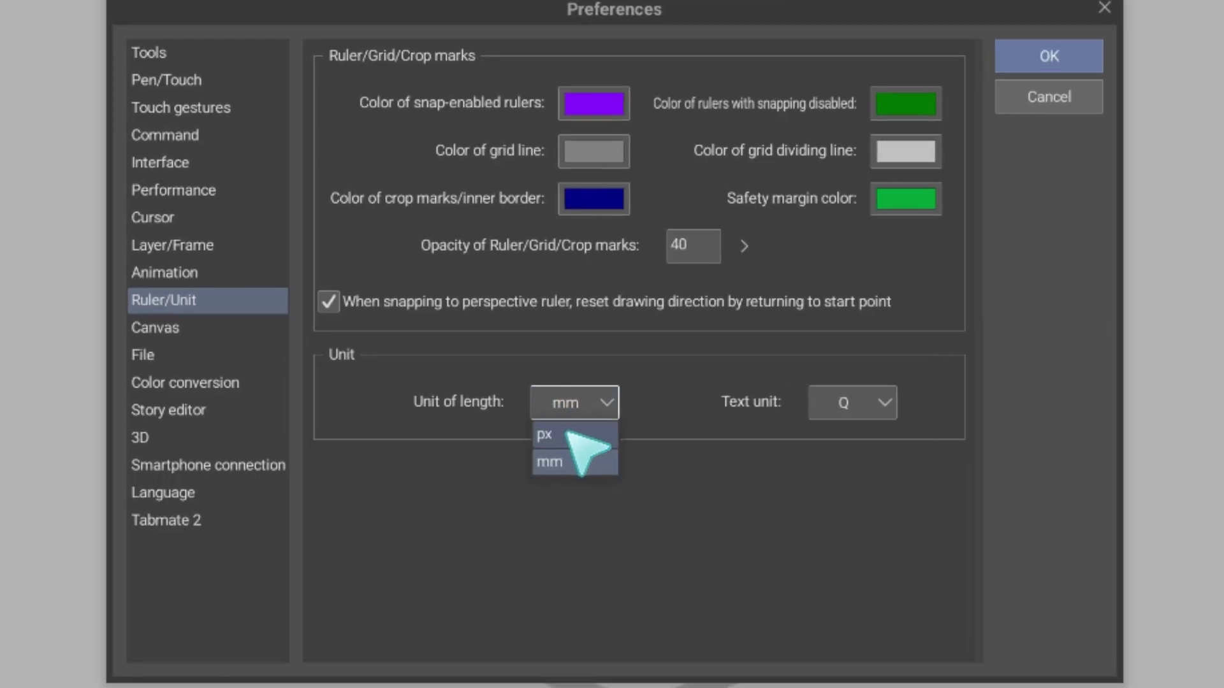
click(568, 435)
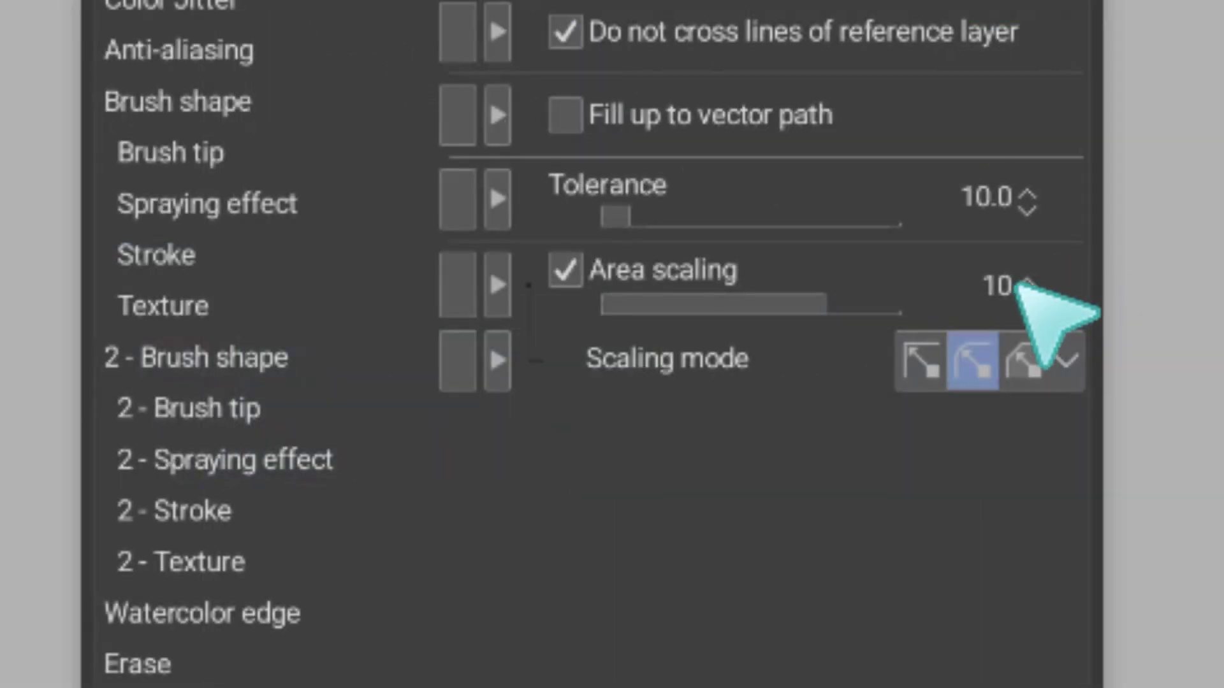
mouse_move(865, 293)
mouse_down()
mouse_move(918, 300)
mouse_move(855, 290)
mouse_move(825, 305)
mouse_up()
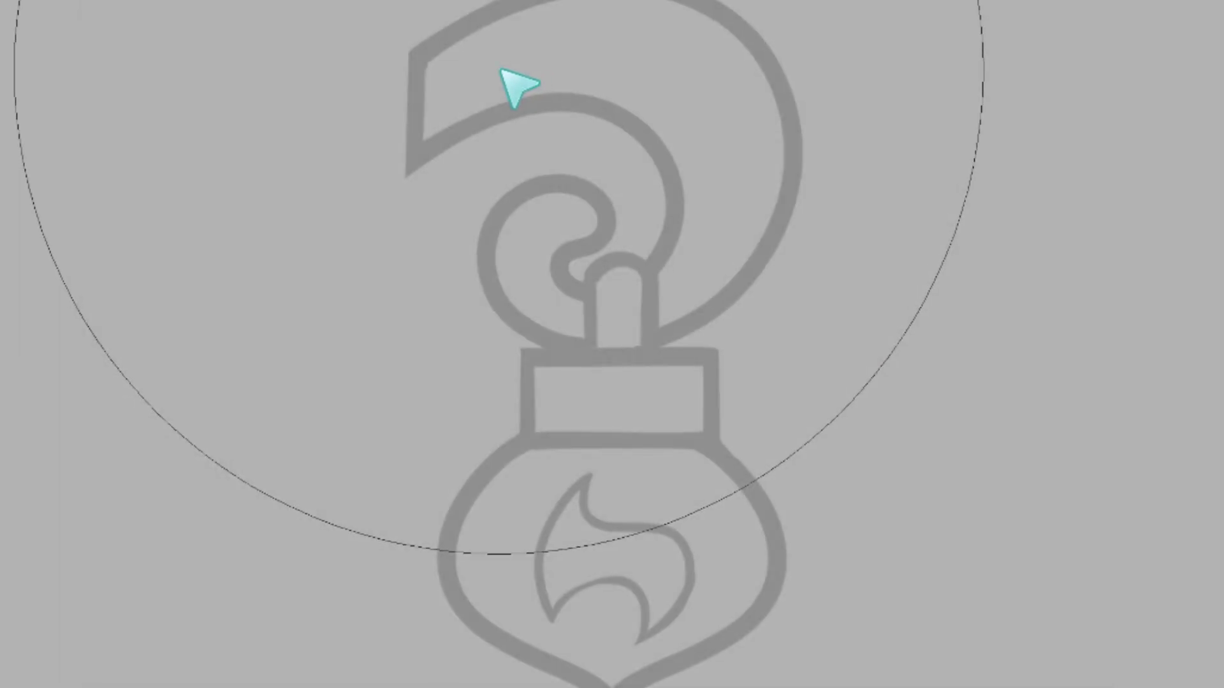
Paint the hook, stem, inner curl, collar and lantern body green with a very large Milli pen using the area scaling
mouse_move(501, 70)
mouse_down()
mouse_move(605, 63)
mouse_move(680, 100)
mouse_move(587, 293)
mouse_move(622, 269)
mouse_move(601, 281)
mouse_up()
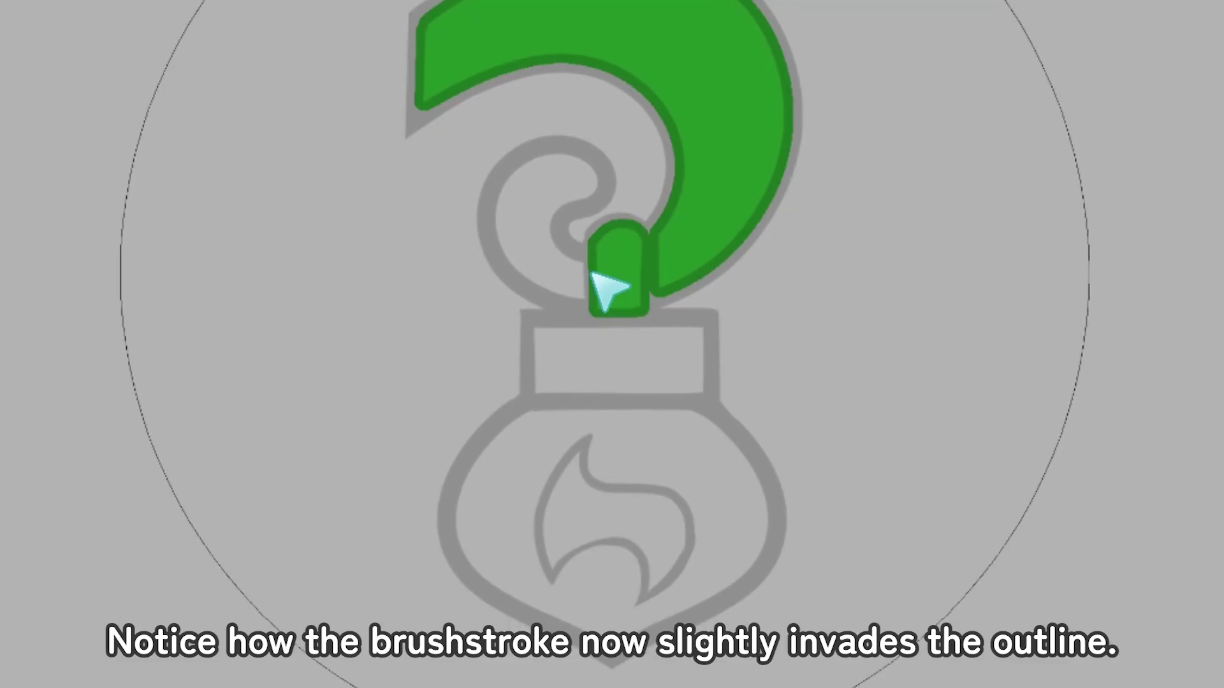
drag(546, 252, 593, 338)
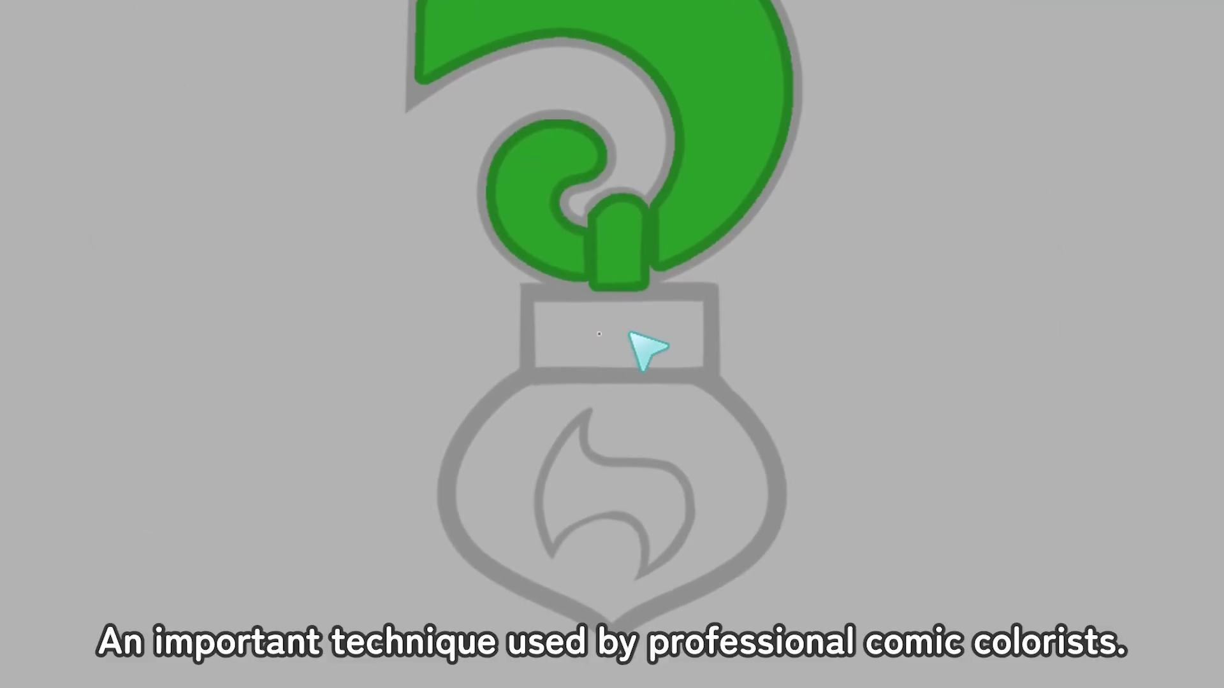
click(641, 351)
click(608, 449)
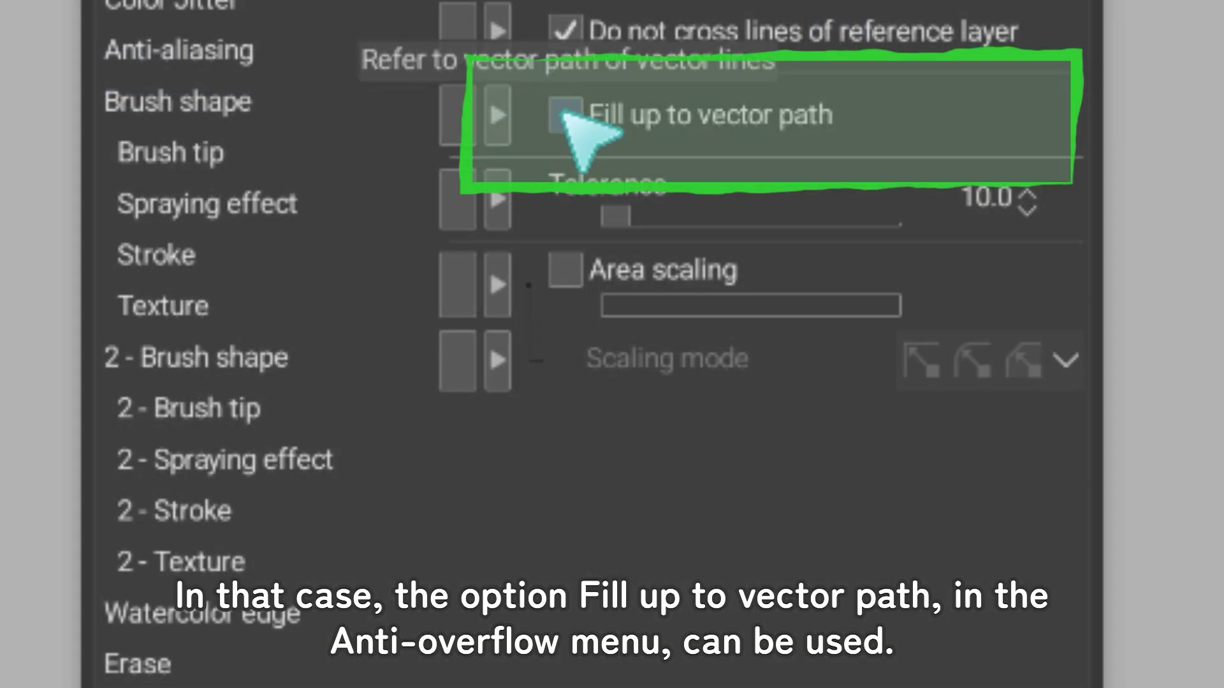
With Fill up to vector path enabled, paint all lantern areas on FILL with the Milli pen and raise the LINES(Vector) layer's opacity
click(564, 115)
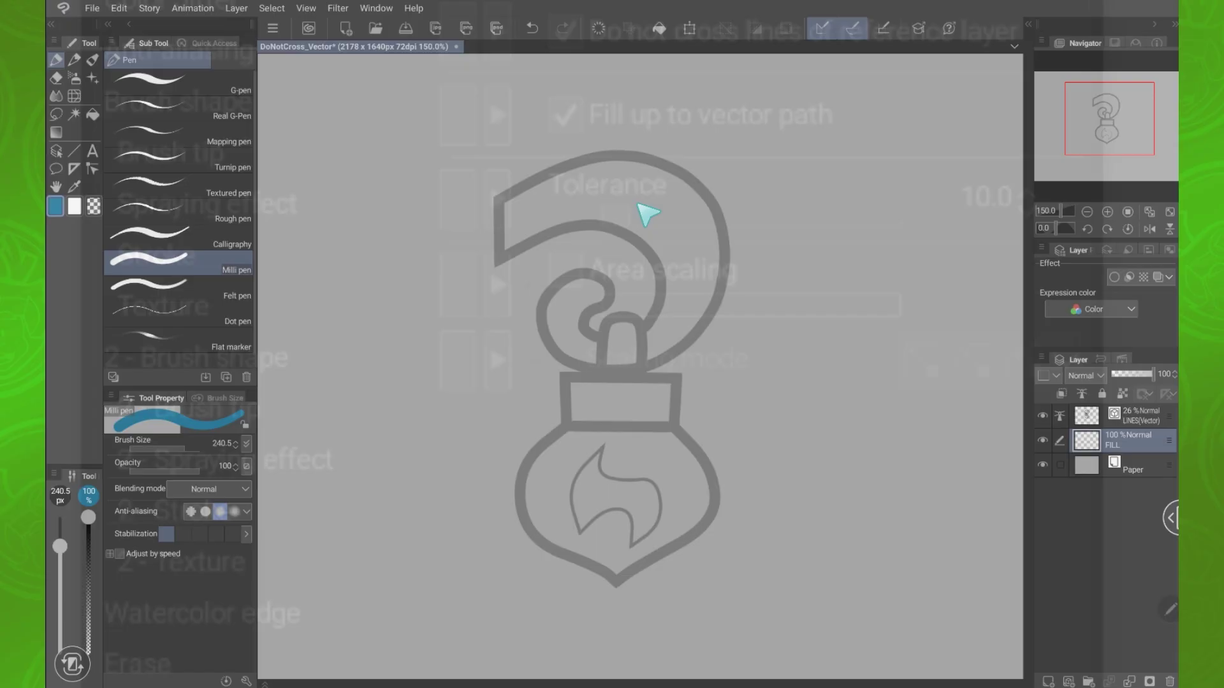
drag(688, 192, 645, 330)
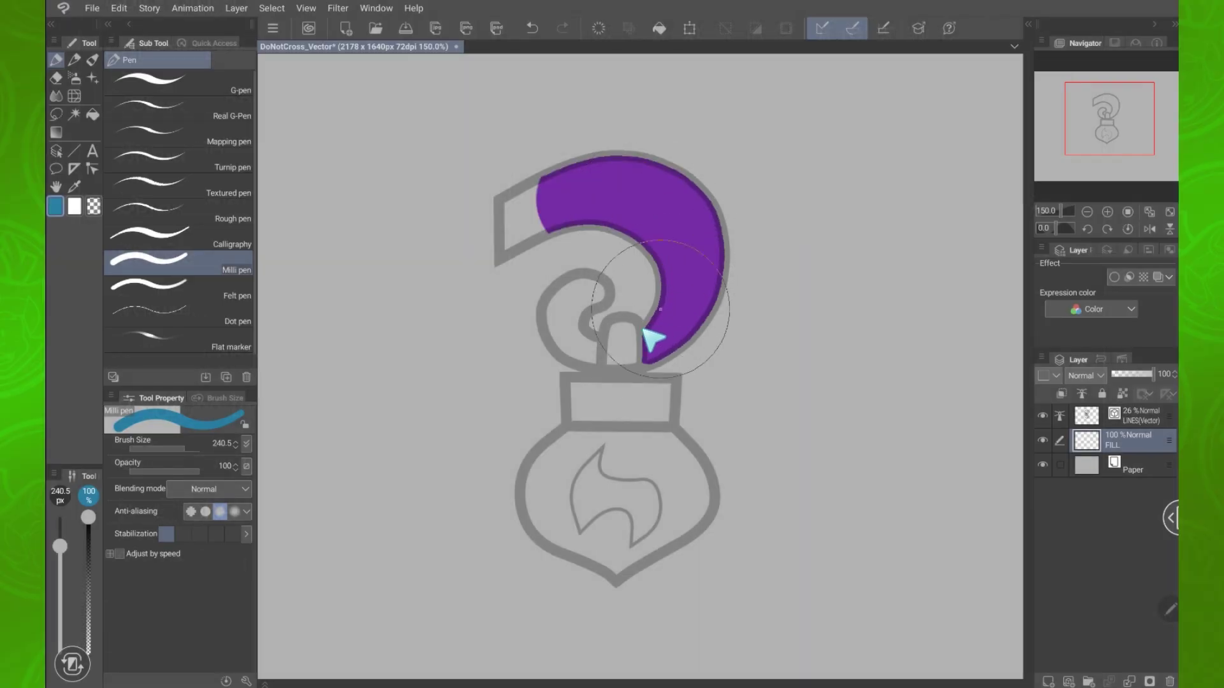
mouse_move(575, 219)
mouse_down()
mouse_move(595, 196)
mouse_move(692, 283)
mouse_move(664, 347)
mouse_up()
mouse_move(596, 290)
mouse_down()
mouse_move(582, 319)
mouse_move(628, 350)
mouse_move(634, 469)
mouse_up()
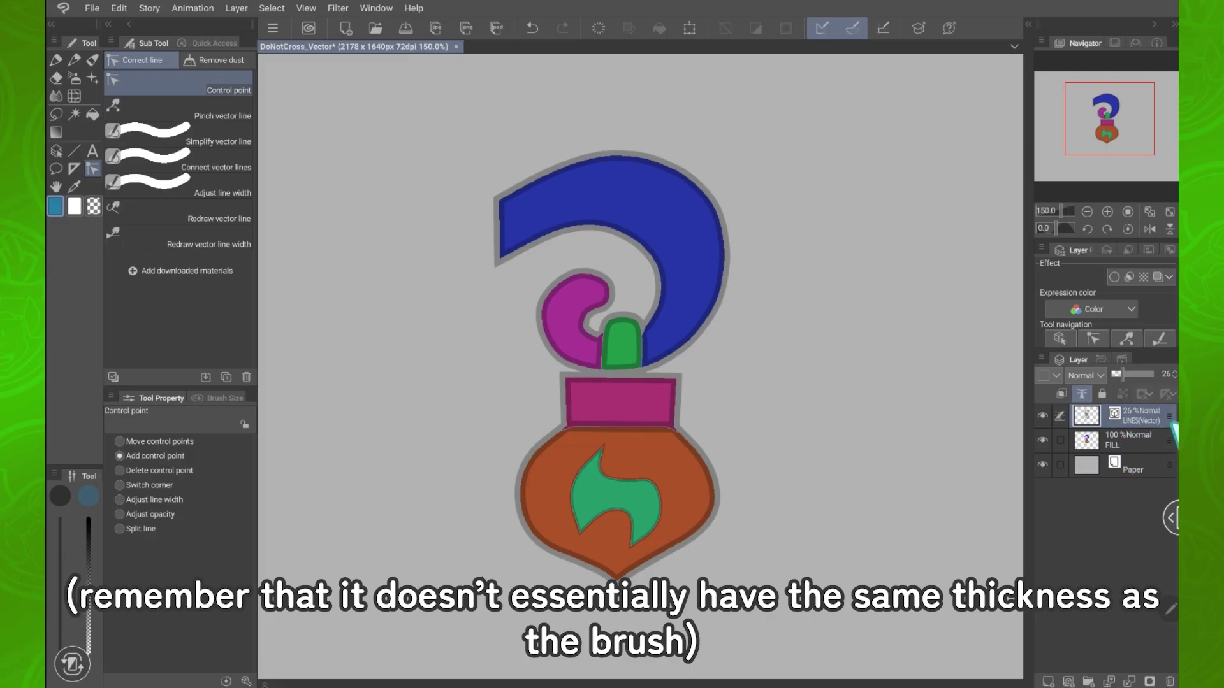
drag(1146, 373, 1165, 373)
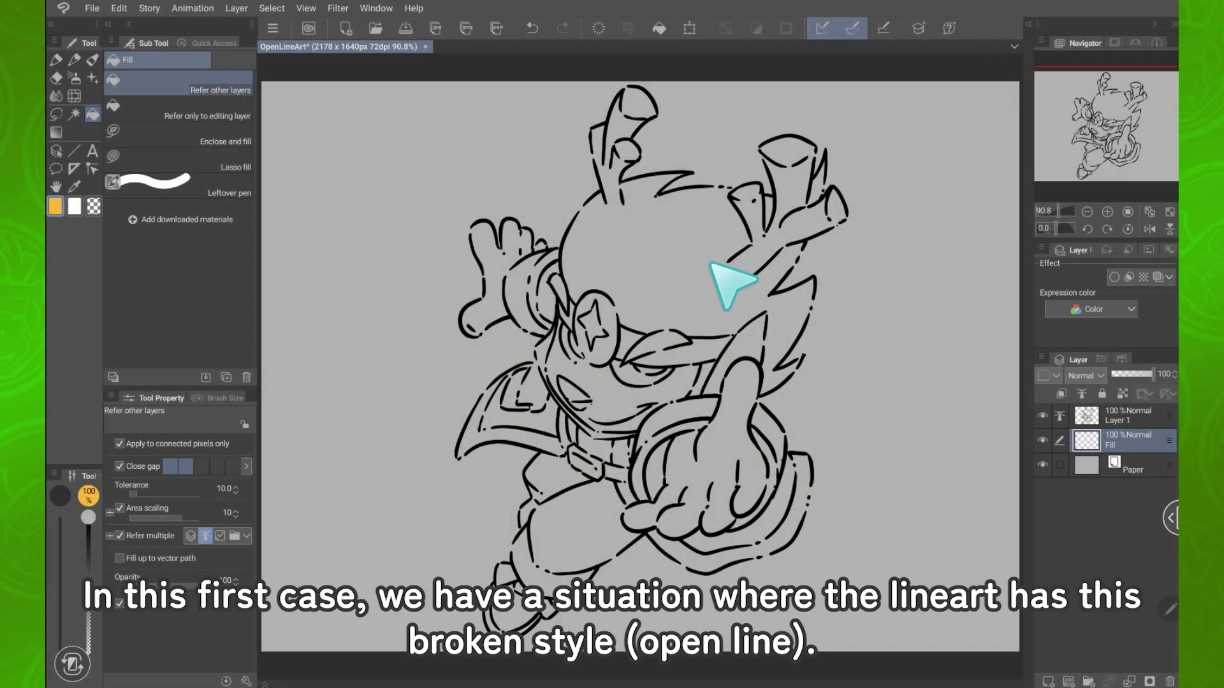
Try filling the open-line character amber on the Fill layer with Close gap at its second level, and clear the layer
click(650, 280)
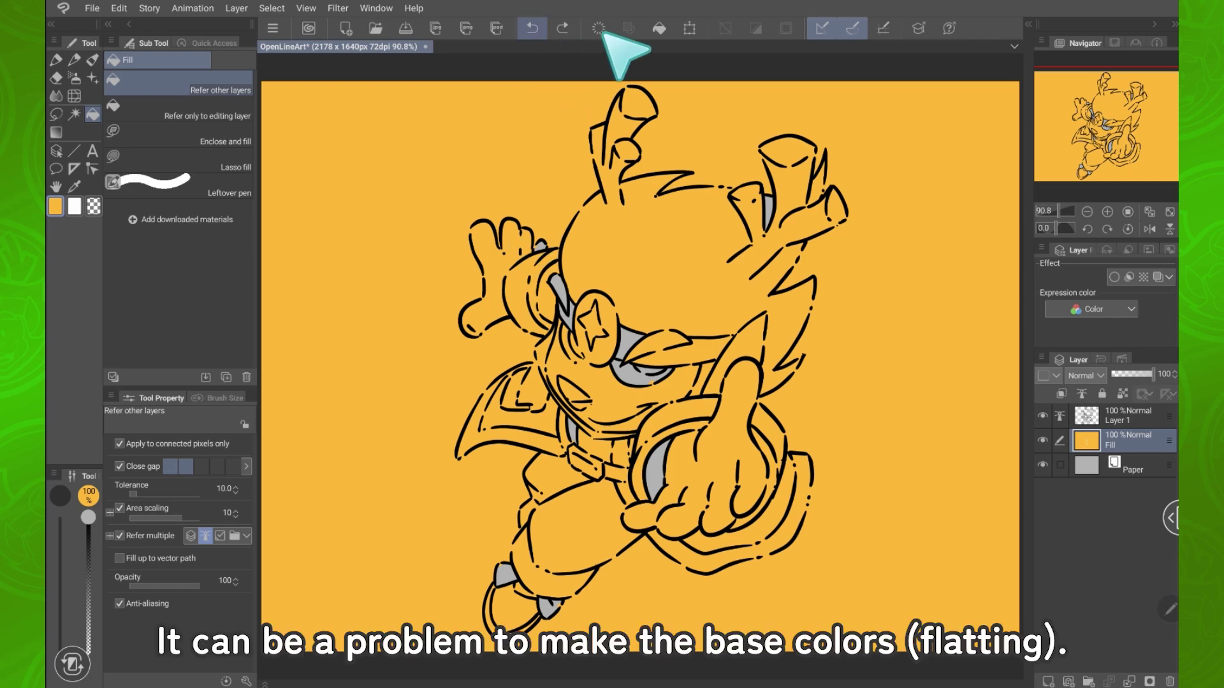
key(Delete)
click(521, 292)
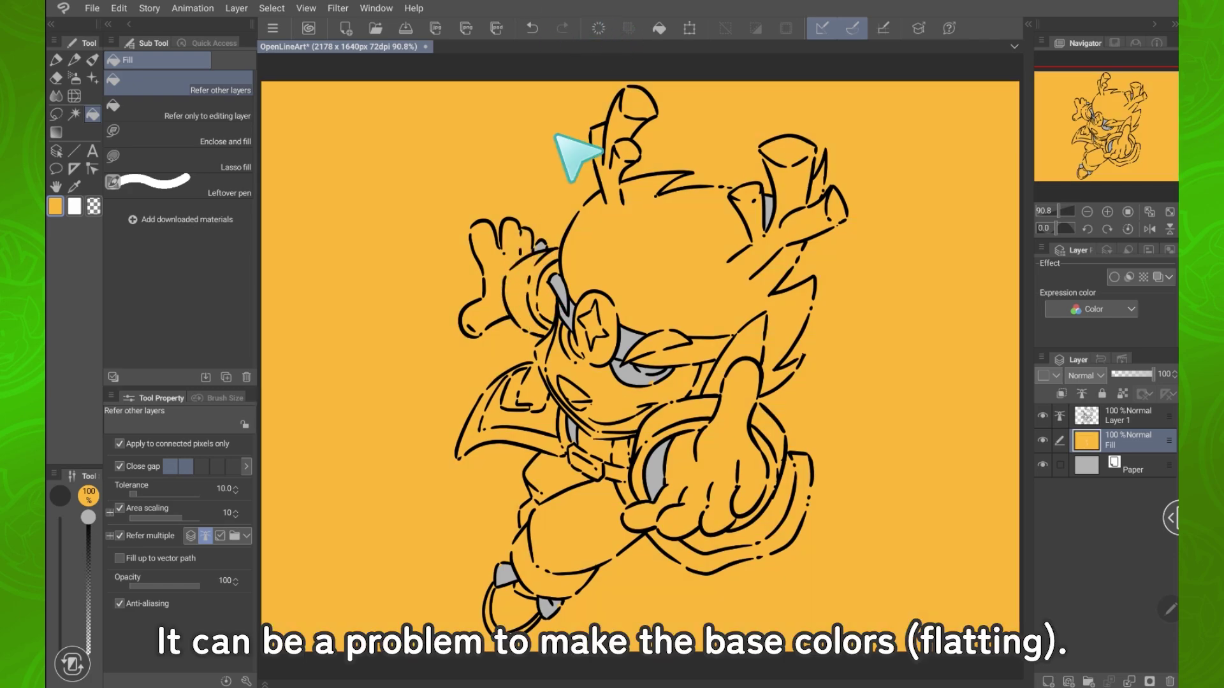
click(599, 28)
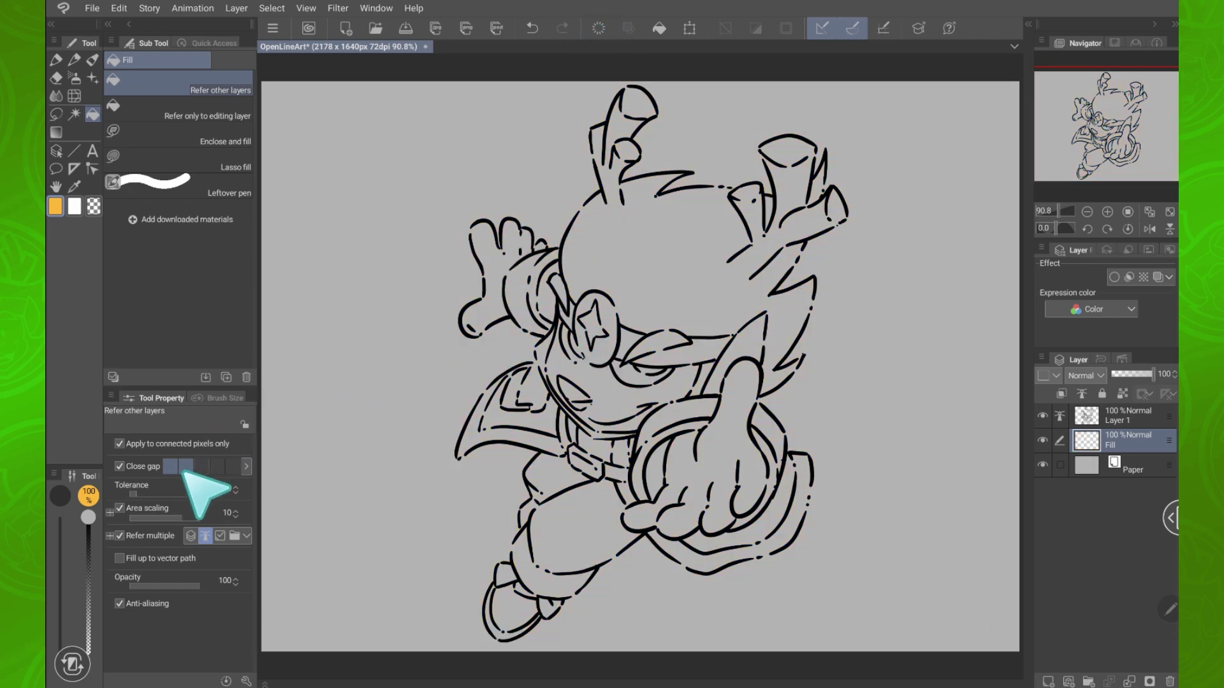
Raise Close gap to its highest level and try filling the character's face areas amber on the Fill layer
click(241, 466)
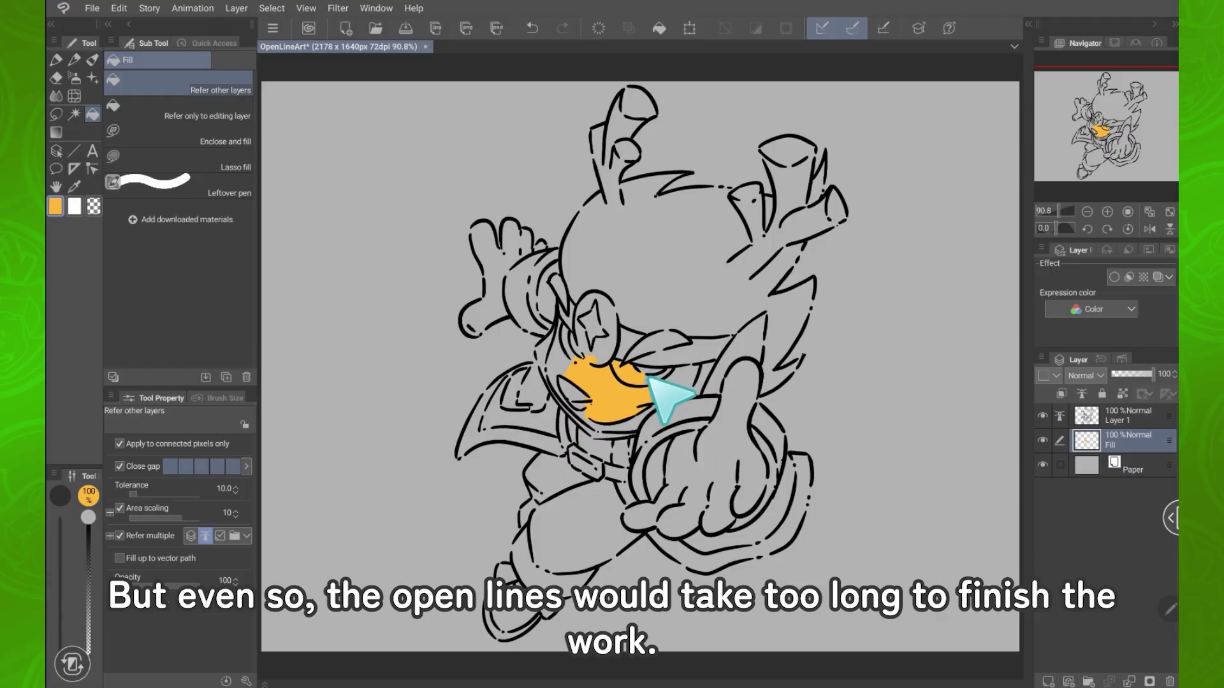
click(681, 340)
click(602, 348)
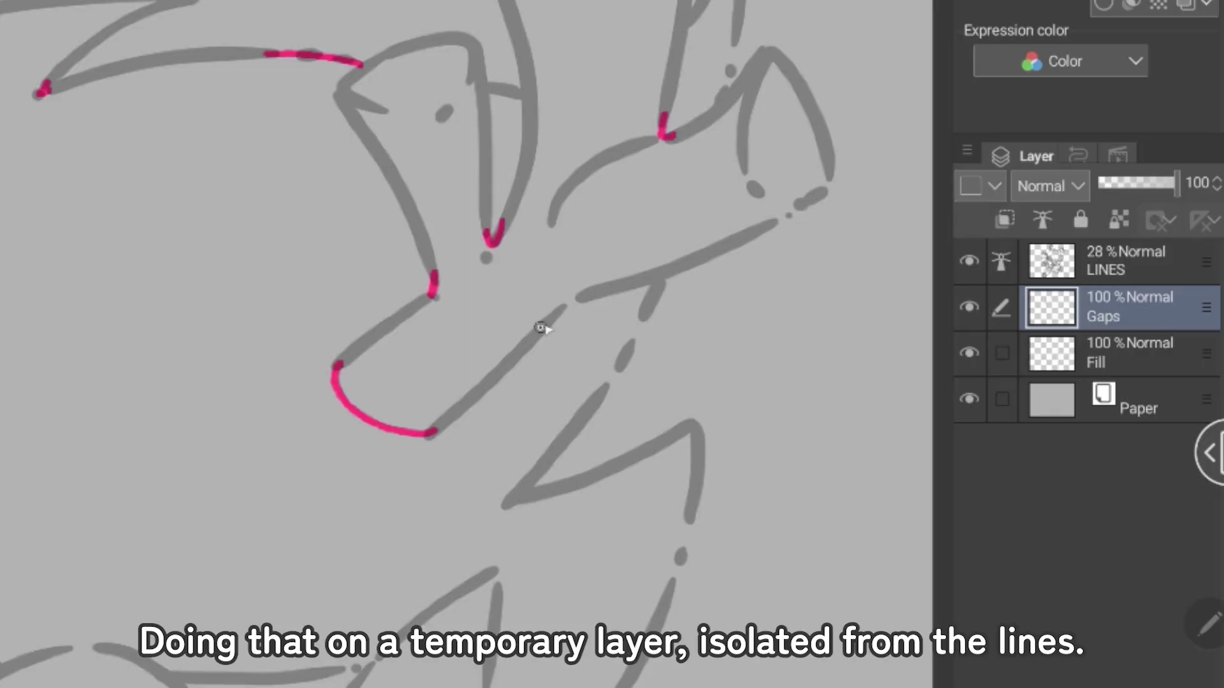
Bridge the open line gaps in pink on the Gaps layer with the Felt pen, and make Fill the active layer
drag(819, 450, 851, 431)
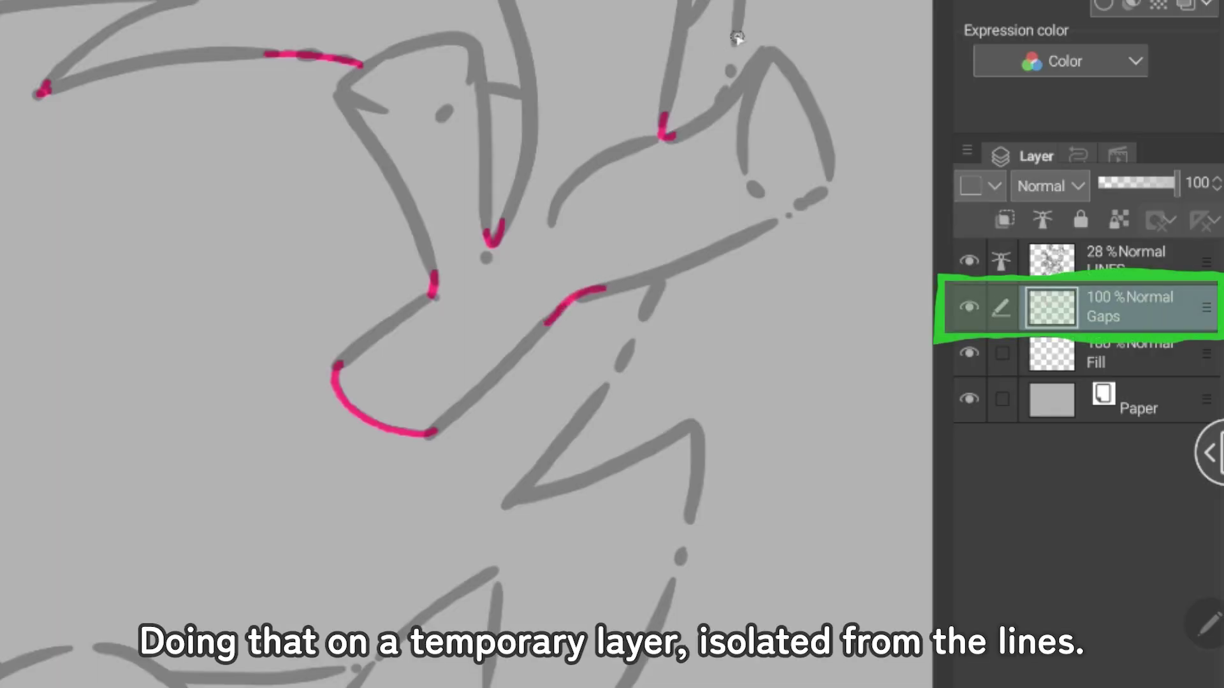
drag(726, 88, 725, 96)
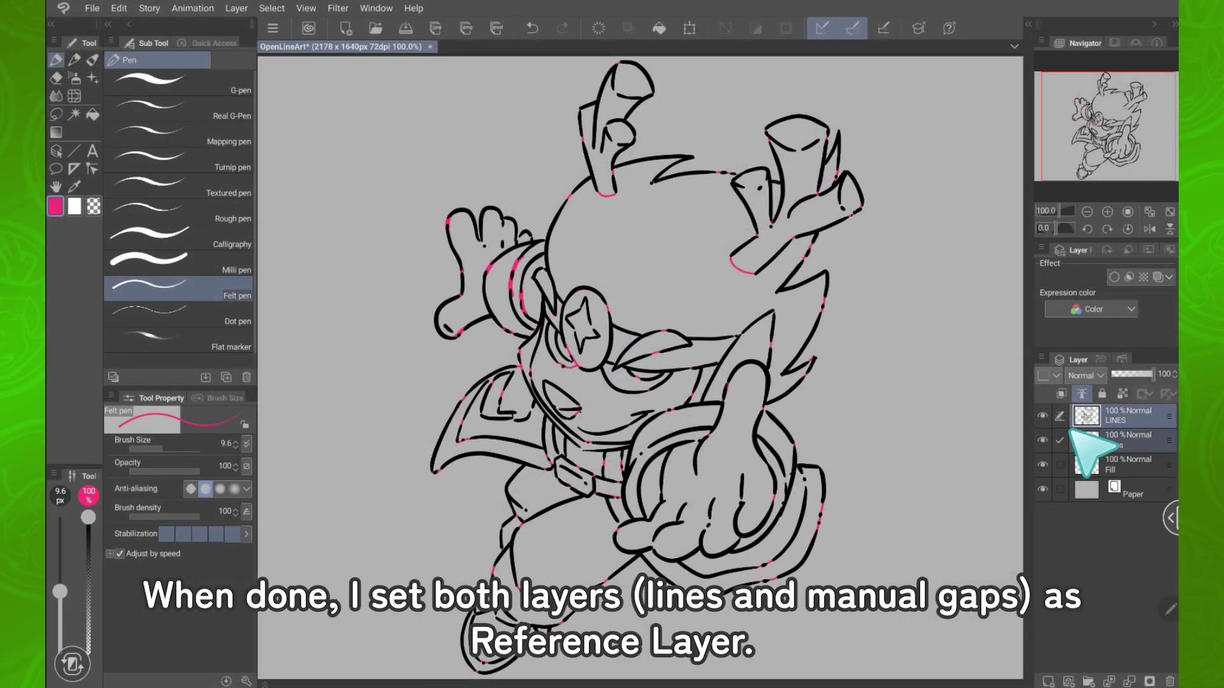
click(1115, 465)
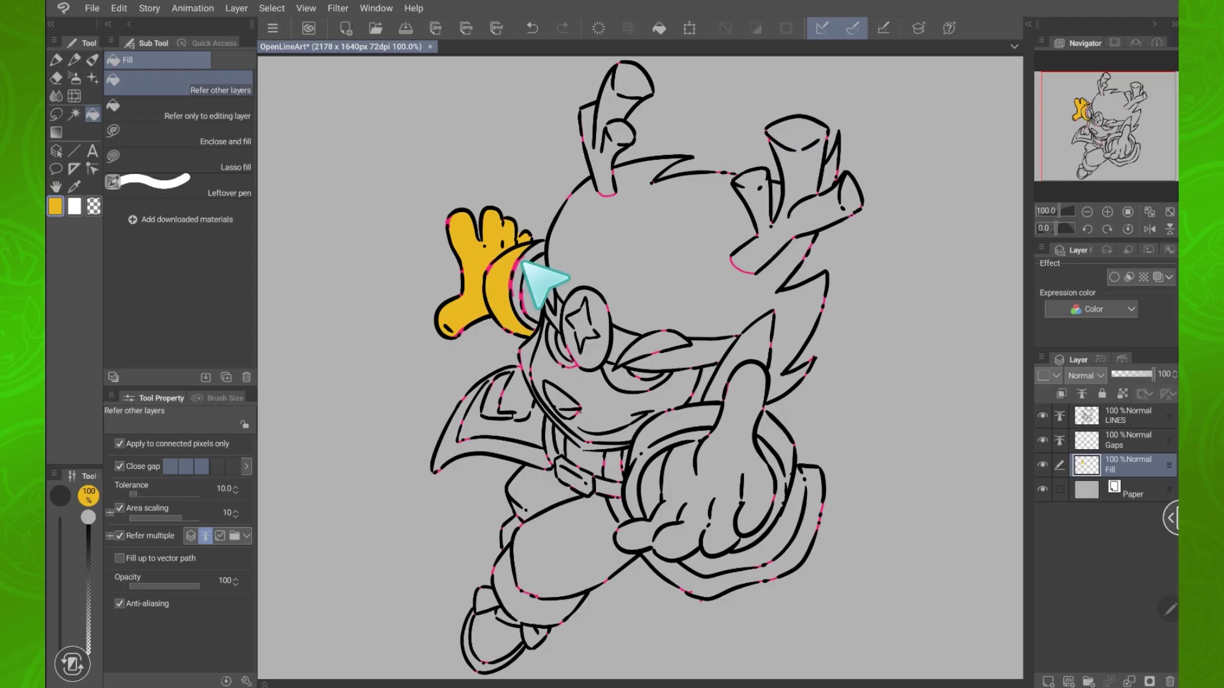
Fill the character's hair, star medallion and headband areas amber on the Fill layer, using the LINES and Gaps layers as references
click(583, 255)
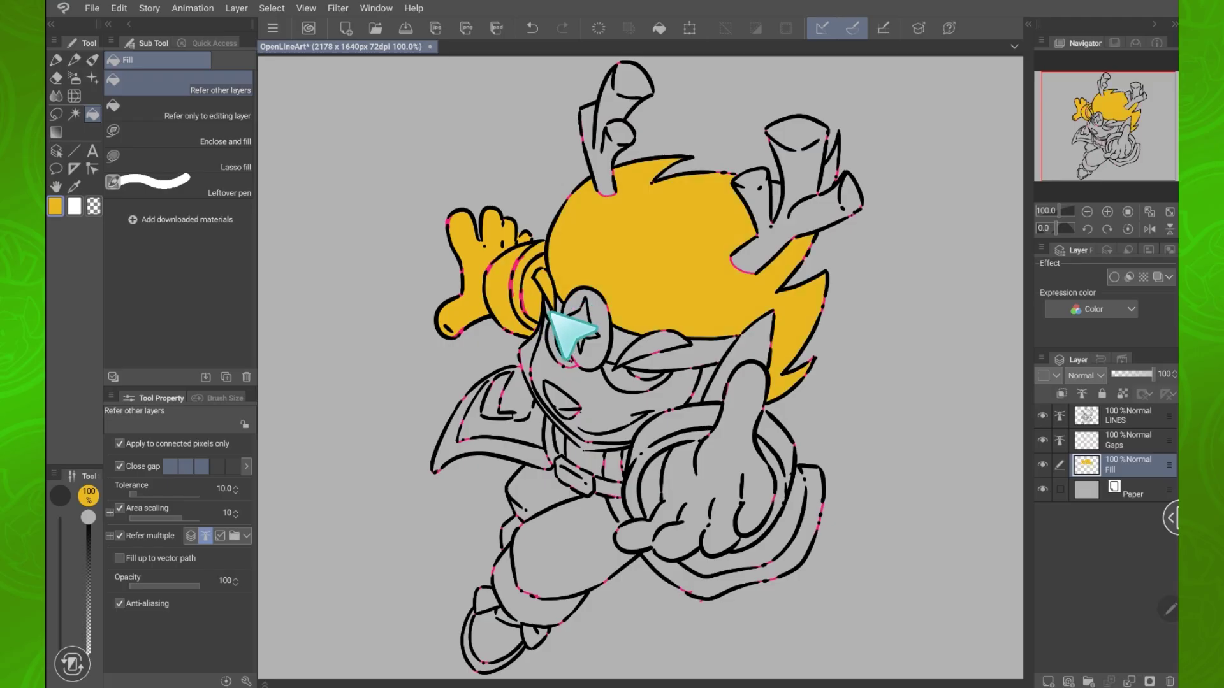
click(597, 307)
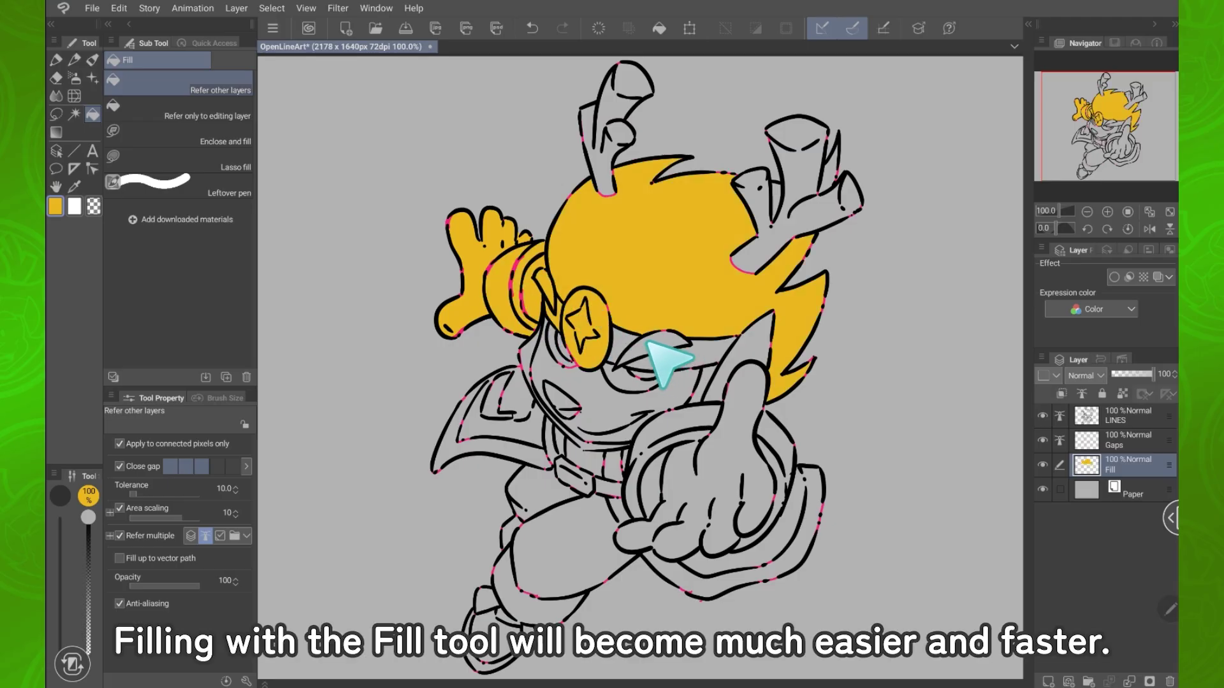
click(648, 344)
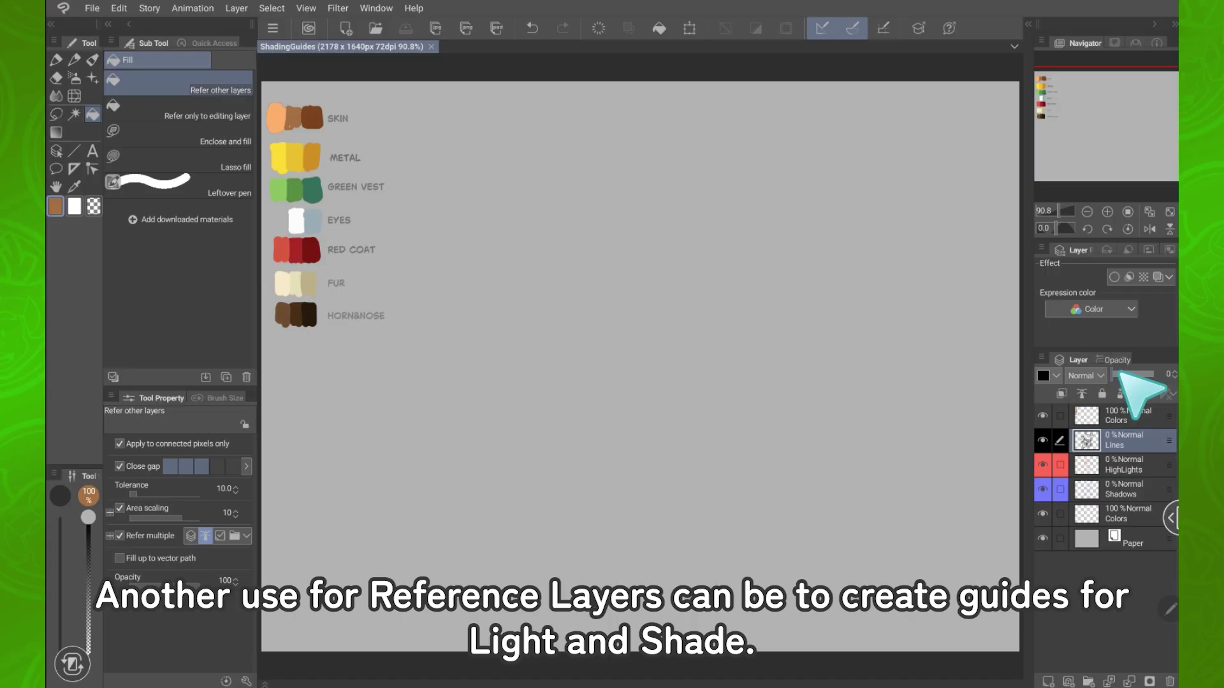
Reveal the Lines and Shadows guides in ShadingGuides by raising their layer opacity, and set the Guides folder as Reference Layer
drag(1120, 375, 1155, 375)
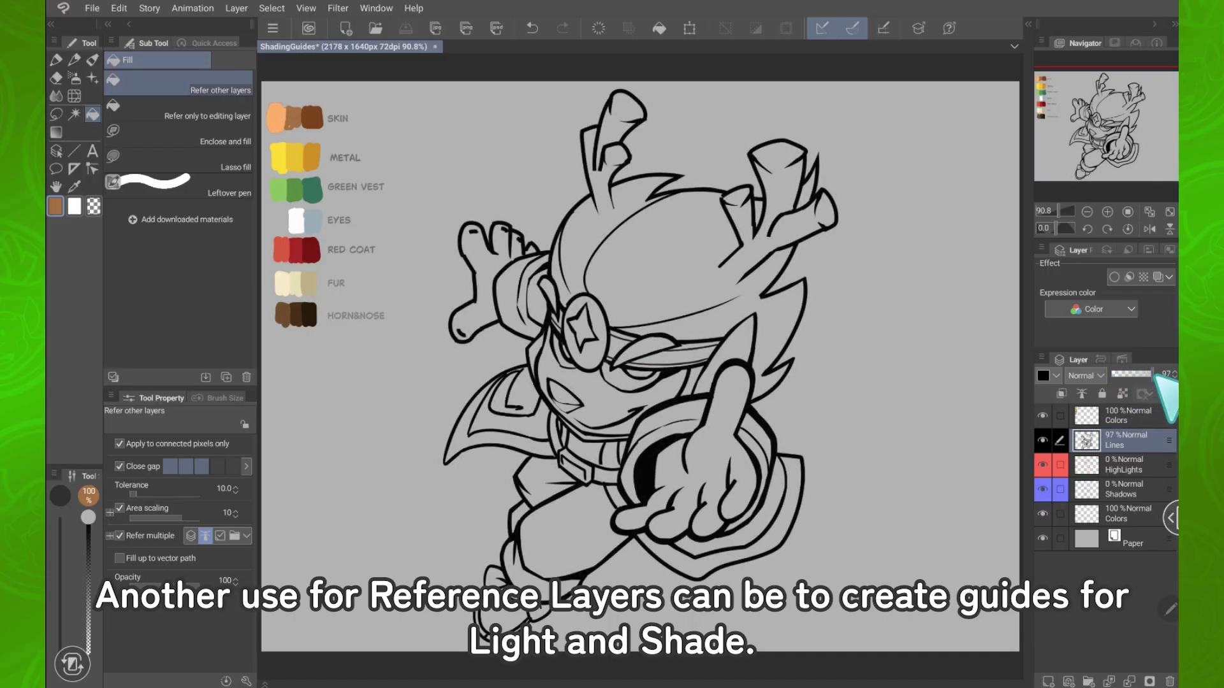
click(1119, 488)
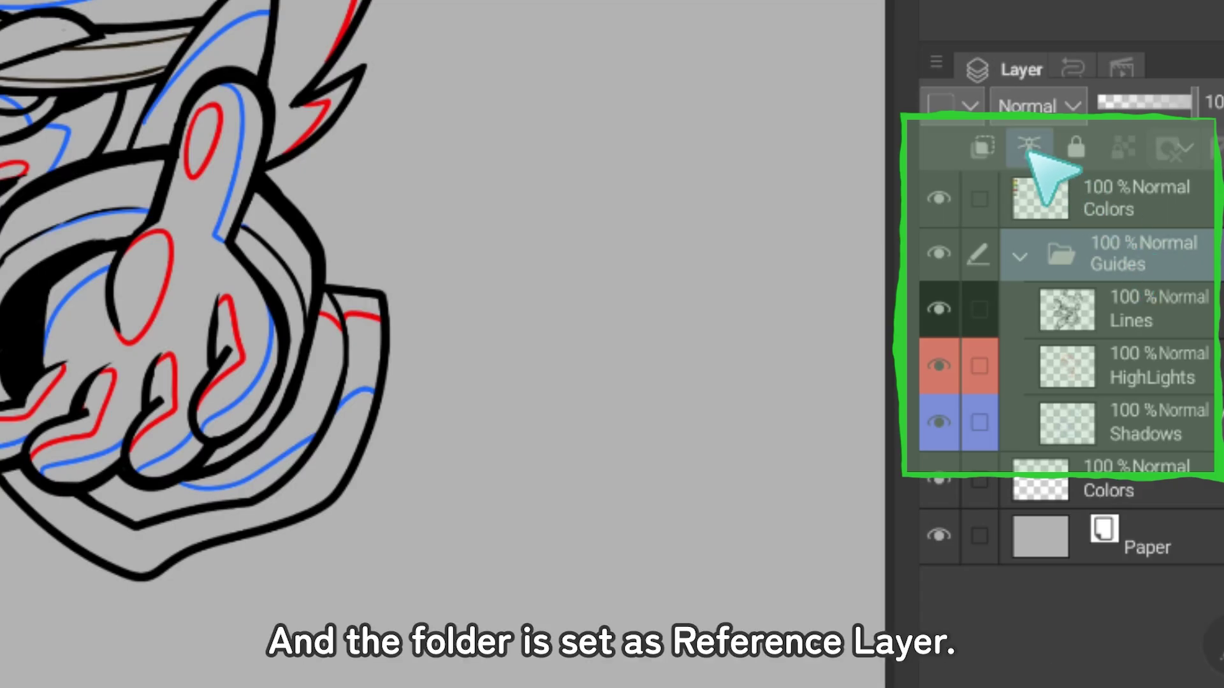
click(1028, 149)
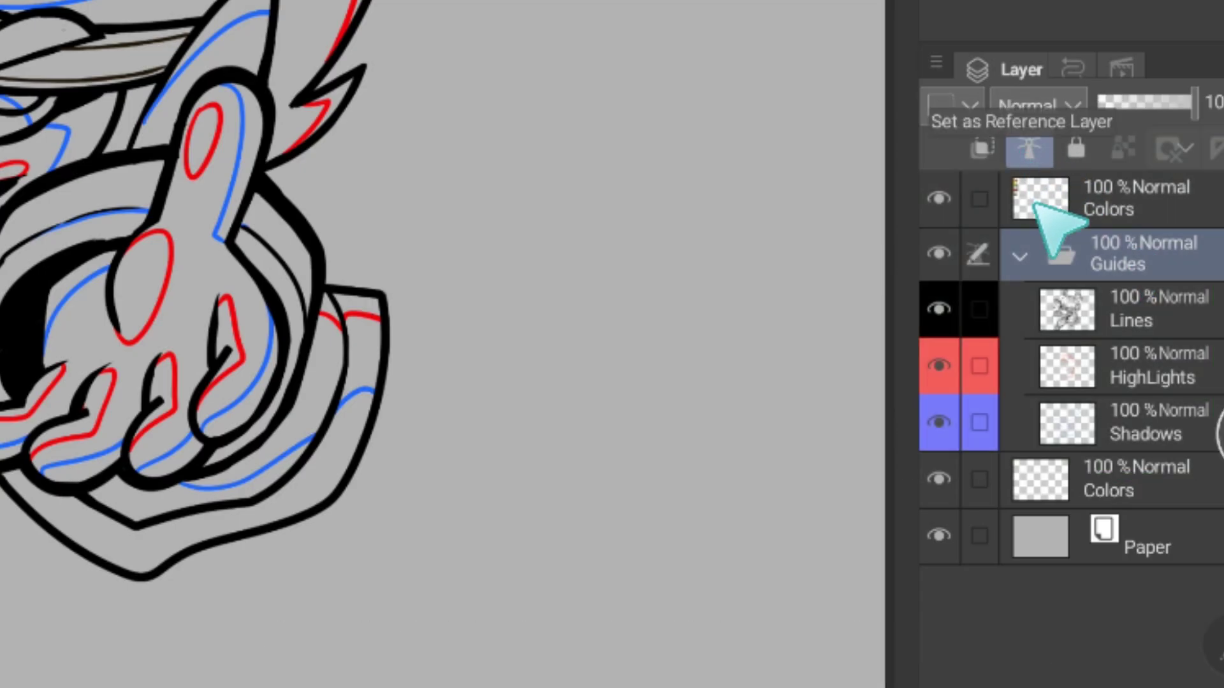
On the Colors layer below the Guides folder, fill the headband and star medallion with the yellow and darker gold METAL swatch colours
click(1025, 471)
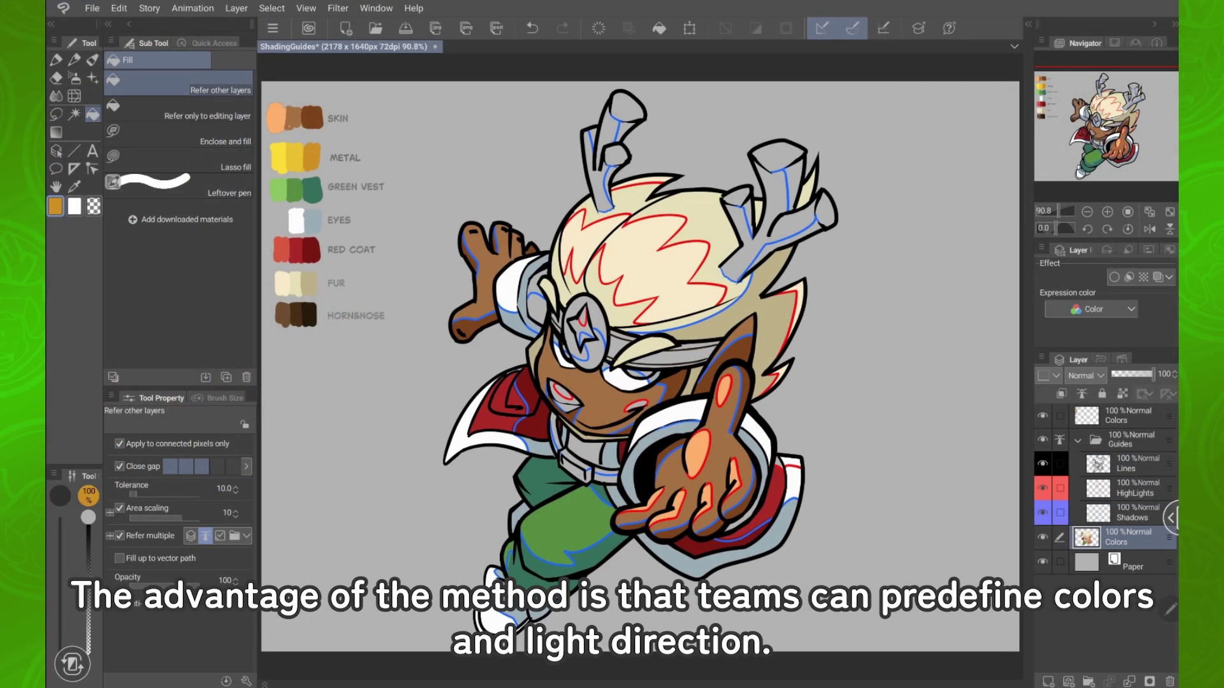
alt+click(281, 158)
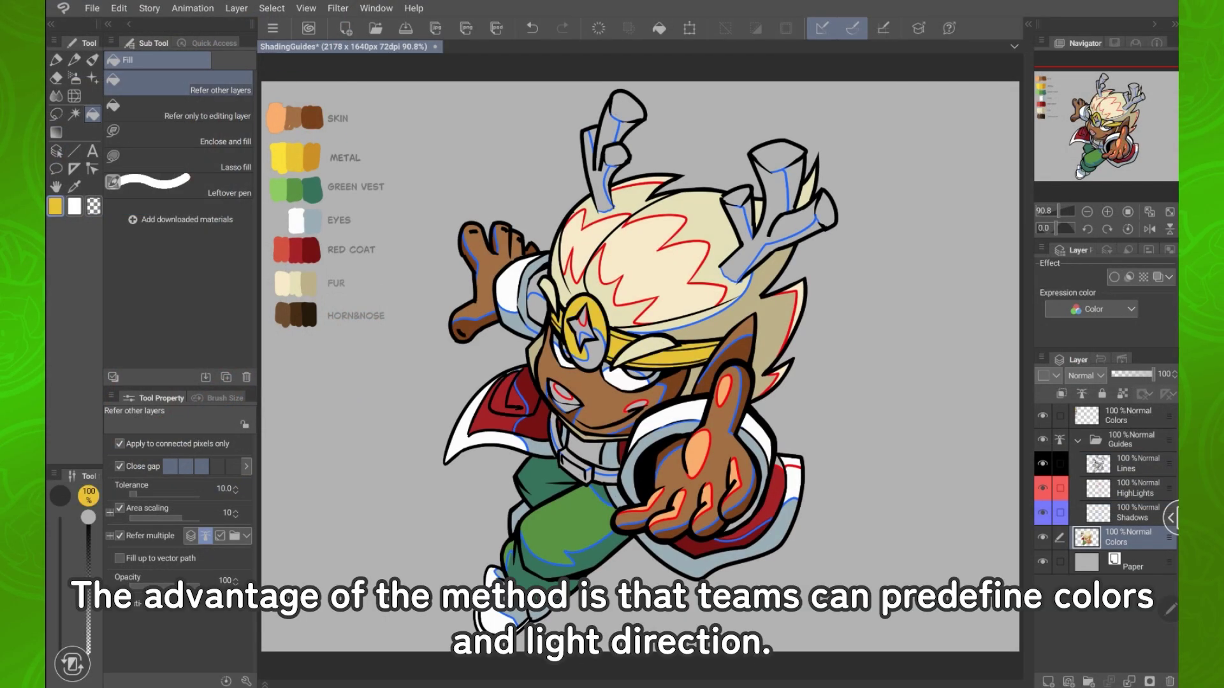
key(ctrl+z)
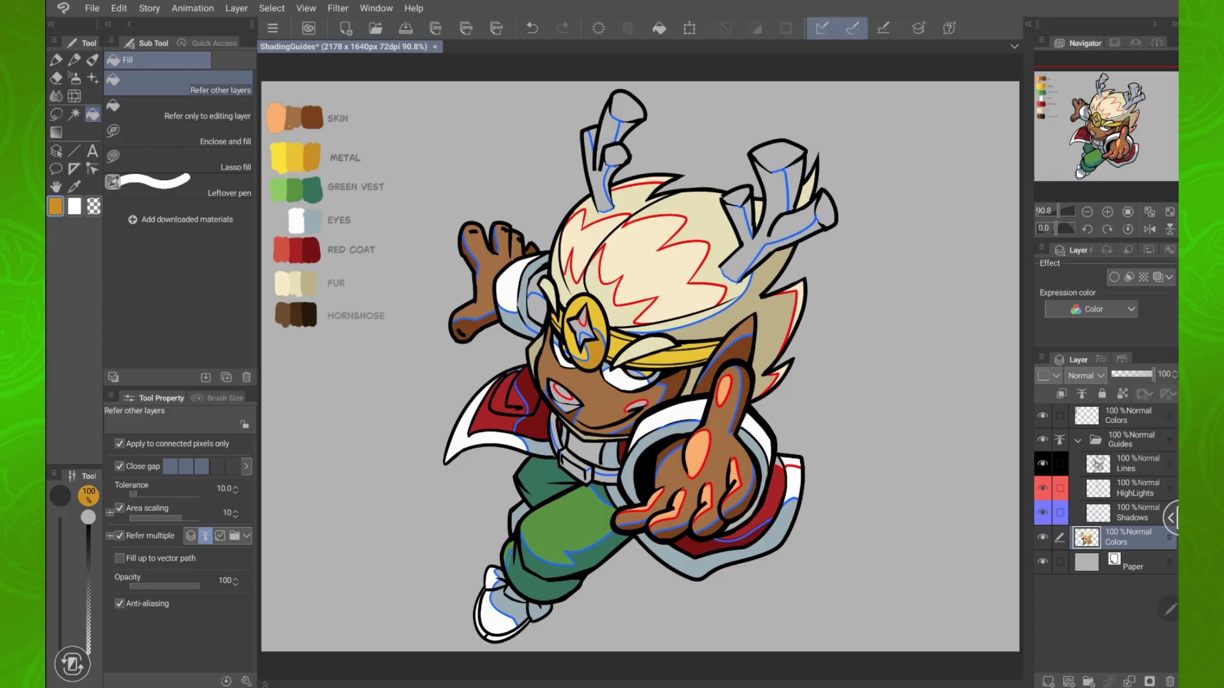